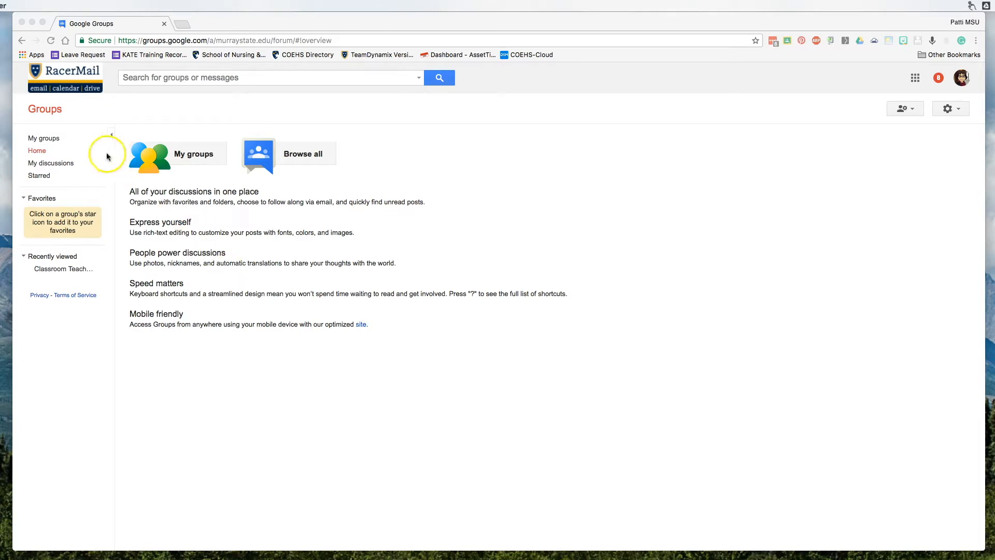
Open the account's own groups list and switch the organization view to Public groups
{"action": "left_click", "coordinate": [44, 139]}
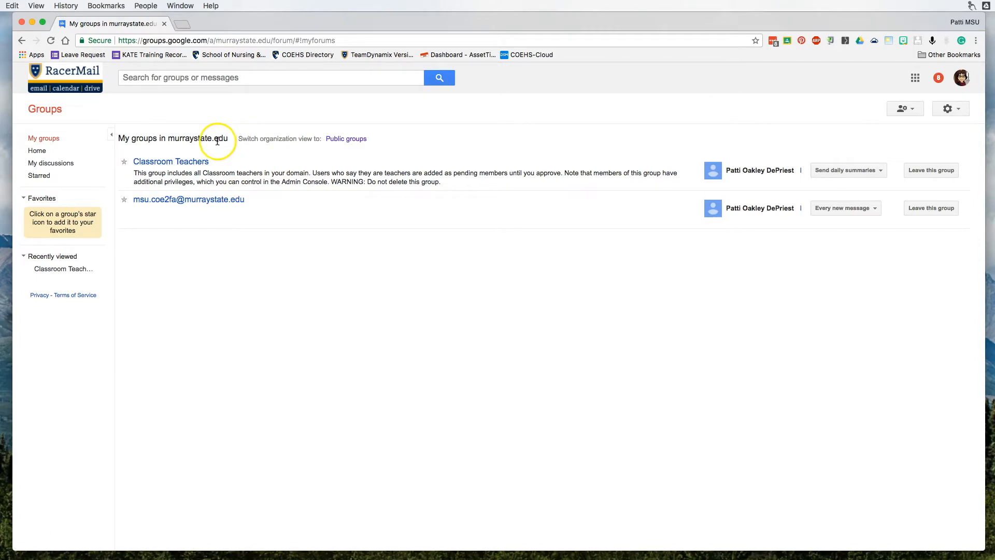
{"action": "left_click", "coordinate": [347, 140]}
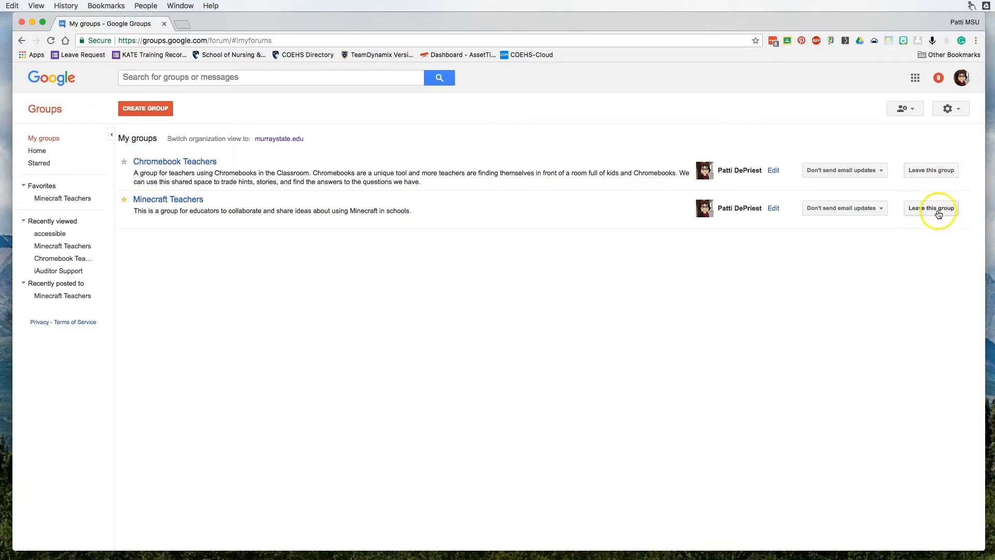
Review the email update options available for the Chromebook Teachers group without changing the subscription
{"action": "left_click", "coordinate": [874, 173]}
{"action": "left_click", "coordinate": [883, 171]}
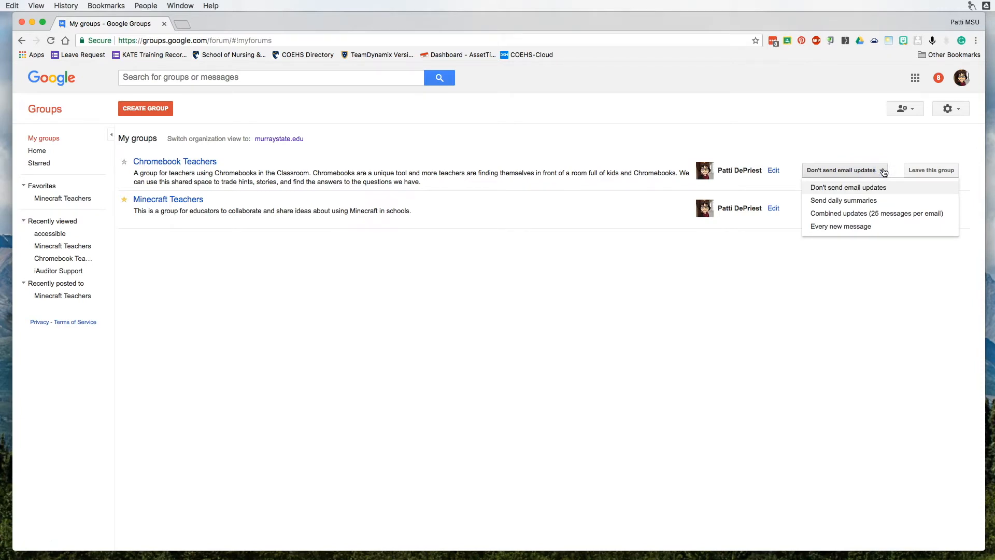
{"action": "left_click", "coordinate": [893, 217]}
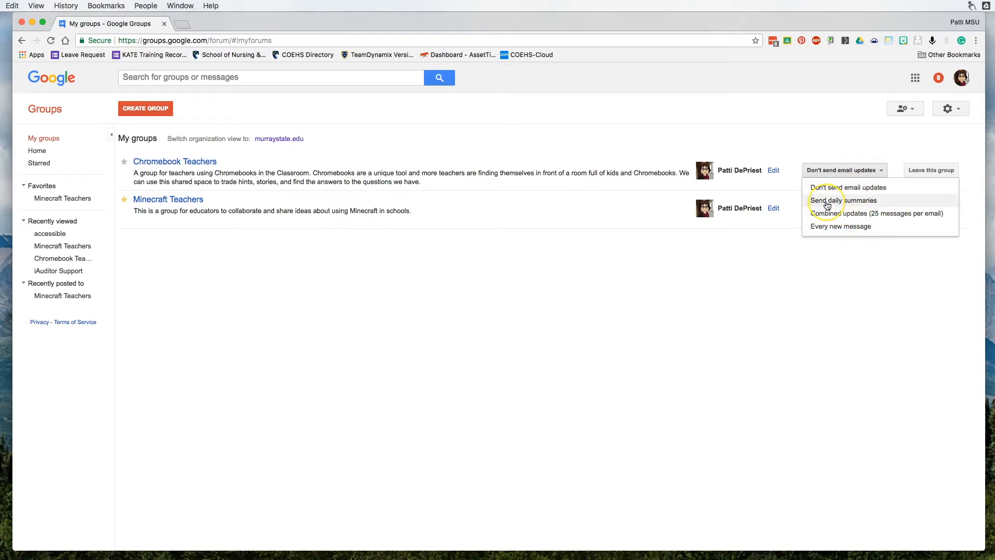
{"action": "left_click", "coordinate": [855, 170]}
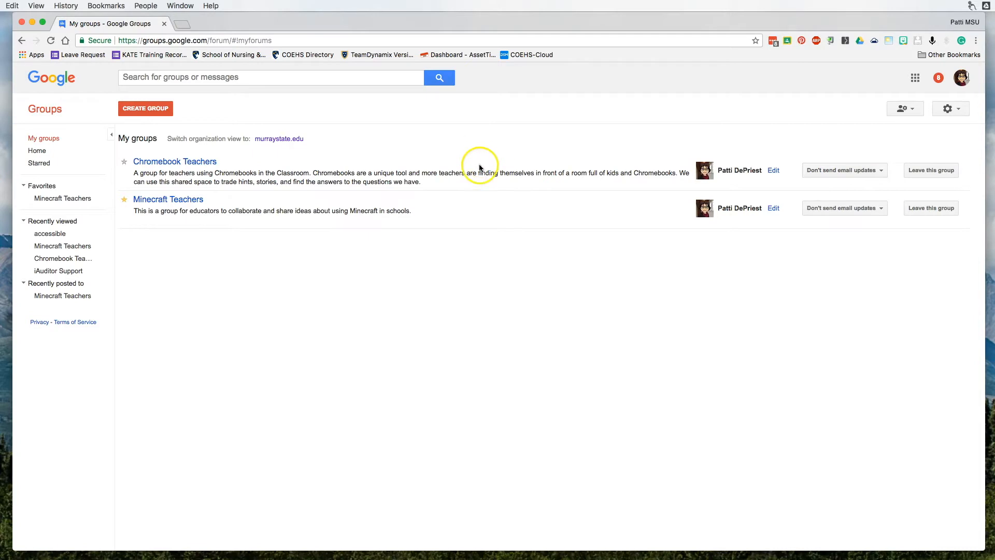
Start a new group and name it "#eduKATE Academy", using the suggested address edukate-academy
{"action": "left_click", "coordinate": [136, 109]}
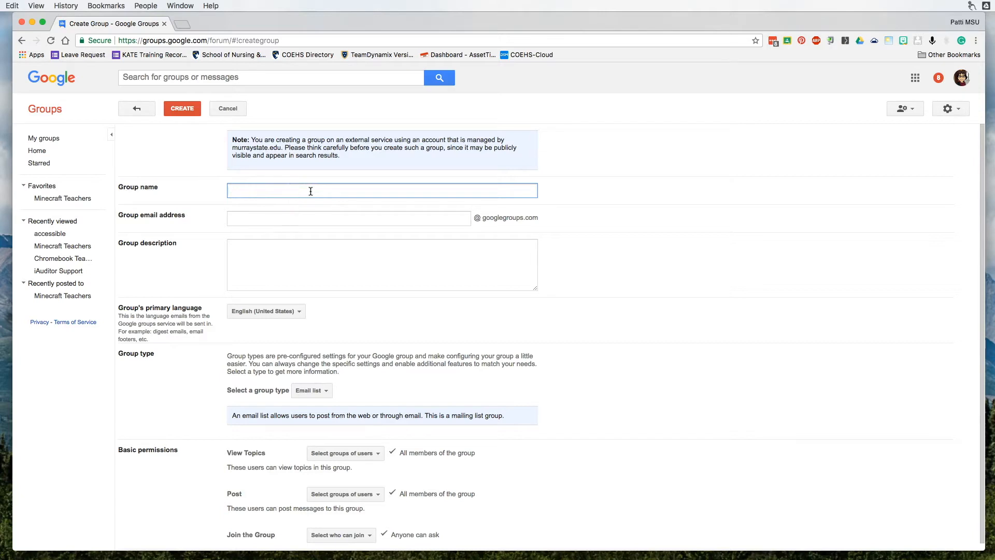
{"action": "type", "text": "eduKATE Academy"}
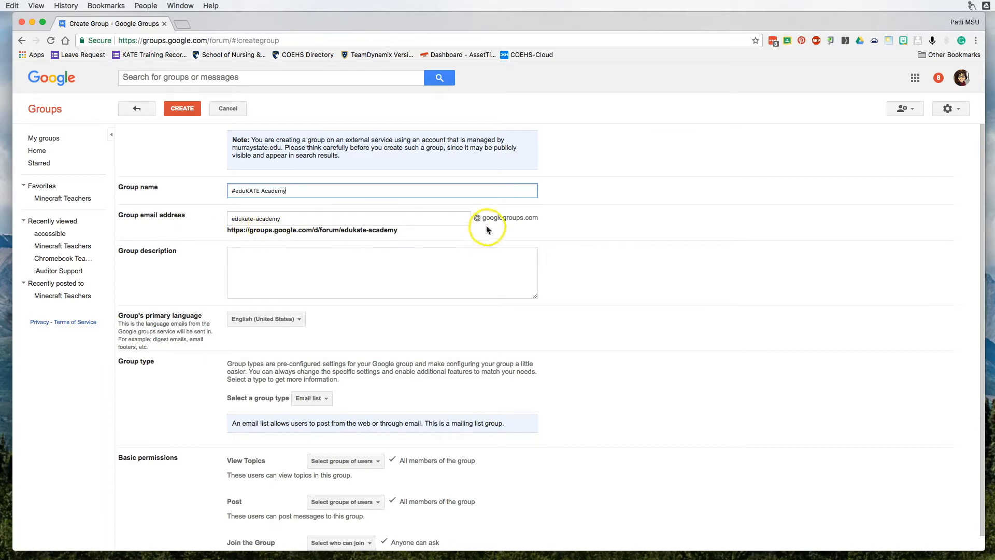
{"action": "scroll", "coordinate": [523, 222], "scroll_direction": "down", "scroll_amount": 1}
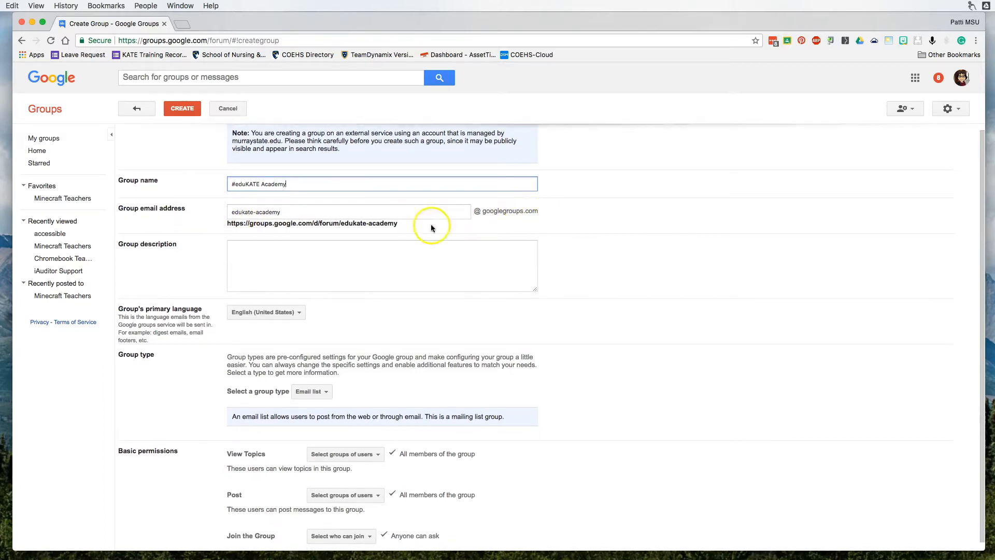
{"action": "scroll", "coordinate": [232, 236], "scroll_direction": "up", "scroll_amount": 1}
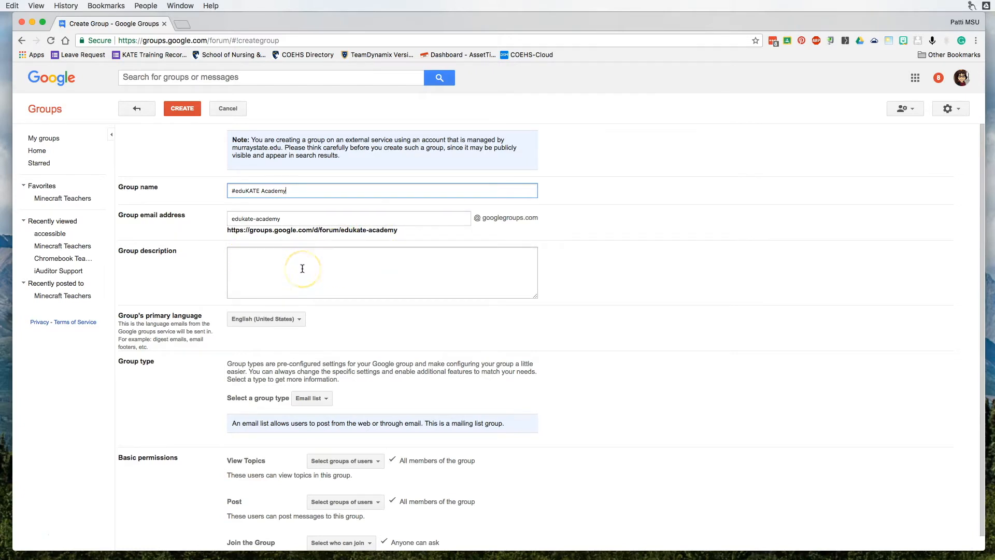
Set the new group's type to Q&A forum
{"action": "scroll", "coordinate": [300, 266], "scroll_direction": "down", "scroll_amount": 1}
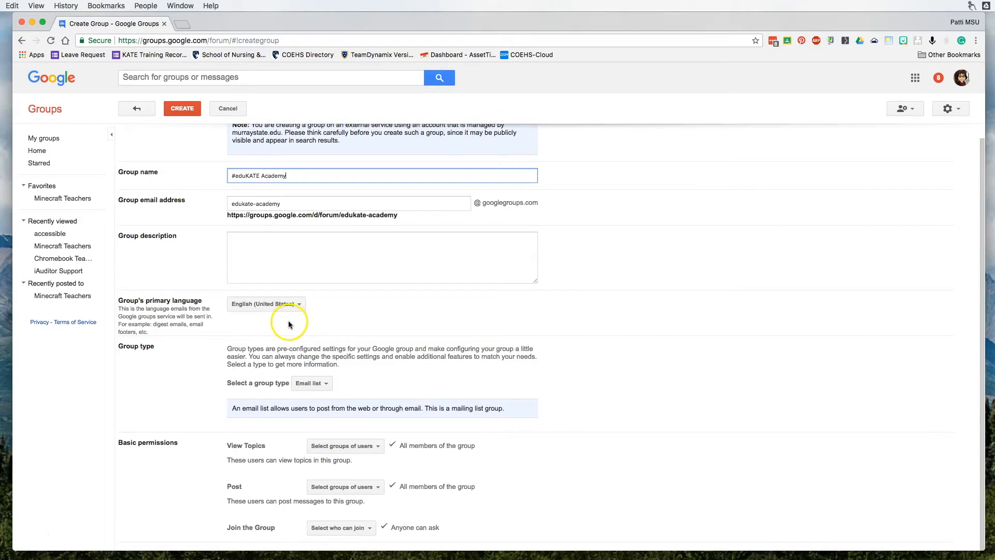
{"action": "left_click", "coordinate": [331, 385]}
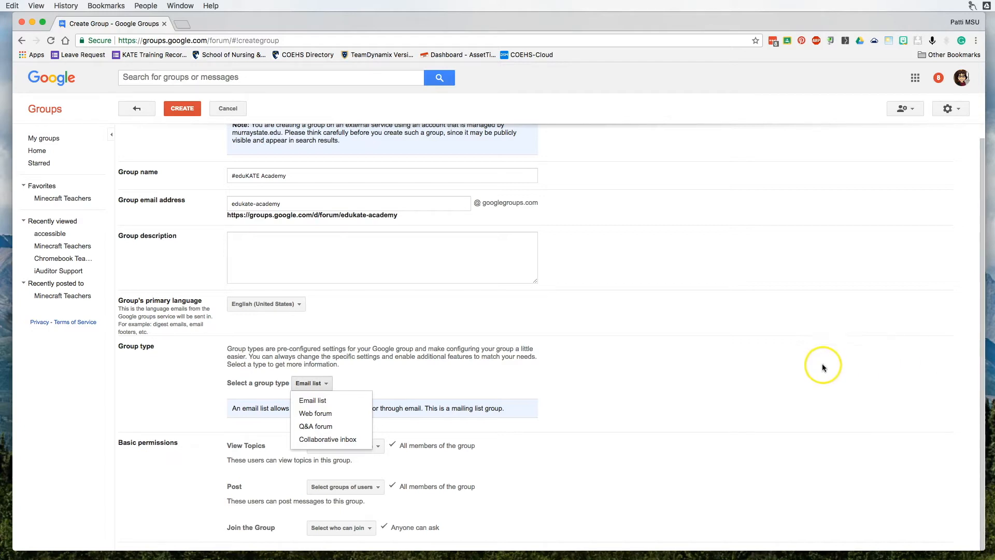
{"action": "left_click", "coordinate": [319, 427]}
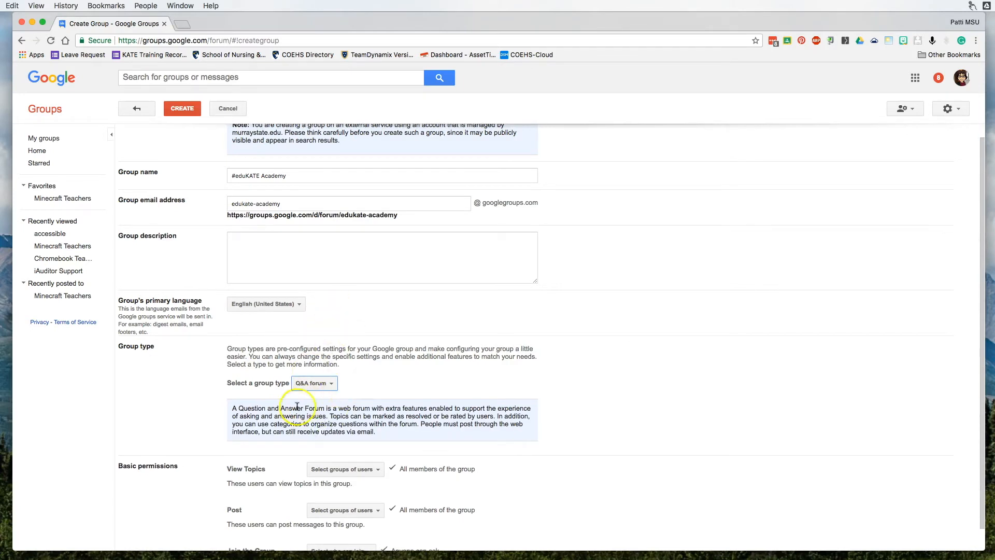
Review who can view topics and post in the group, leaving both permissions at all members of the group
{"action": "scroll", "coordinate": [667, 356], "scroll_direction": "down", "scroll_amount": 1}
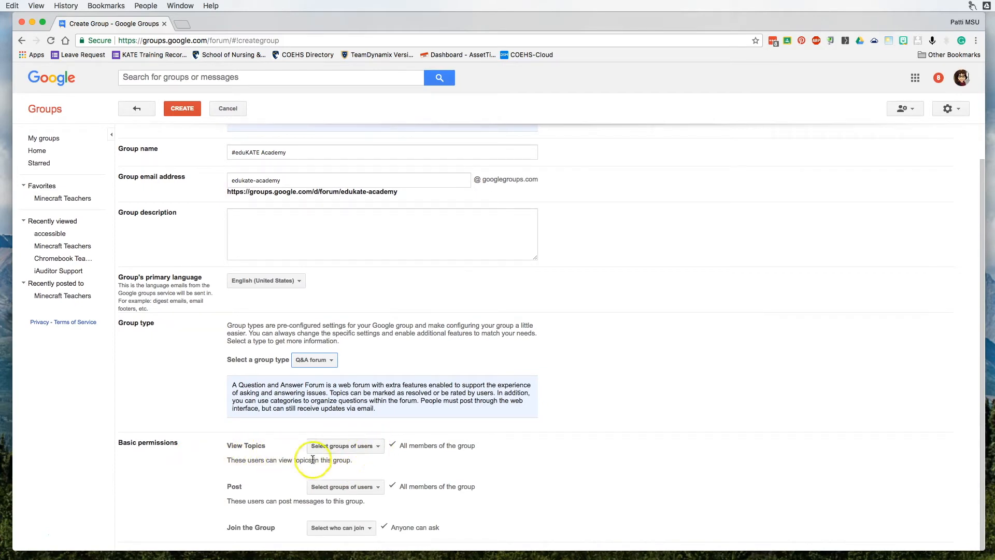
{"action": "left_click", "coordinate": [370, 446]}
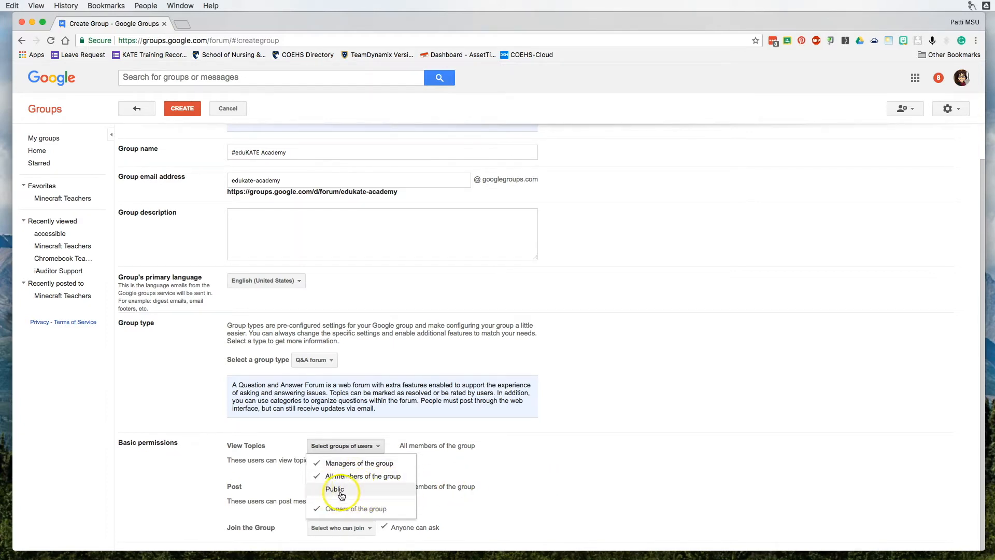
{"action": "left_click", "coordinate": [526, 482]}
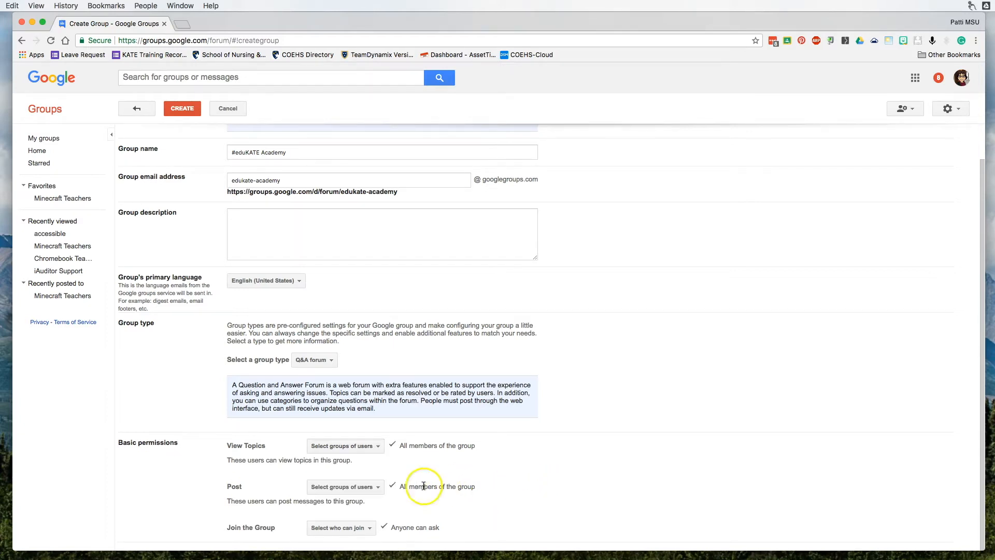
{"action": "left_click", "coordinate": [377, 487]}
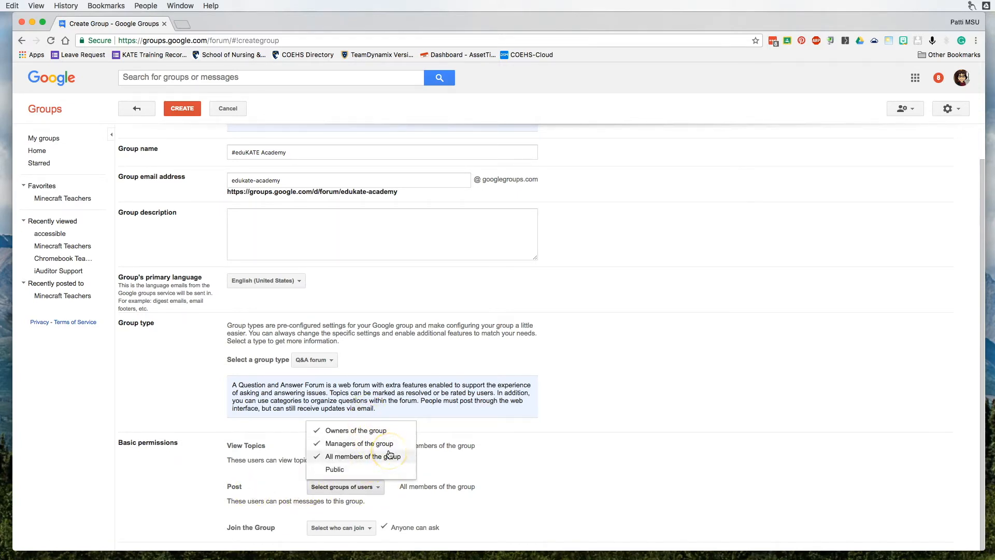
{"action": "left_click", "coordinate": [392, 457]}
{"action": "left_click", "coordinate": [558, 468]}
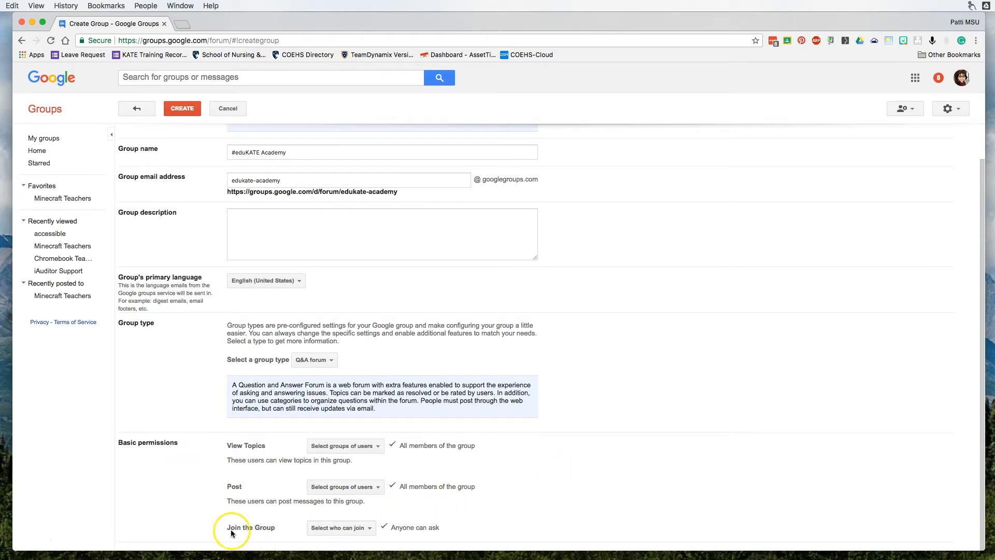
Restrict joining the group to only invited users
{"action": "left_click", "coordinate": [365, 527]}
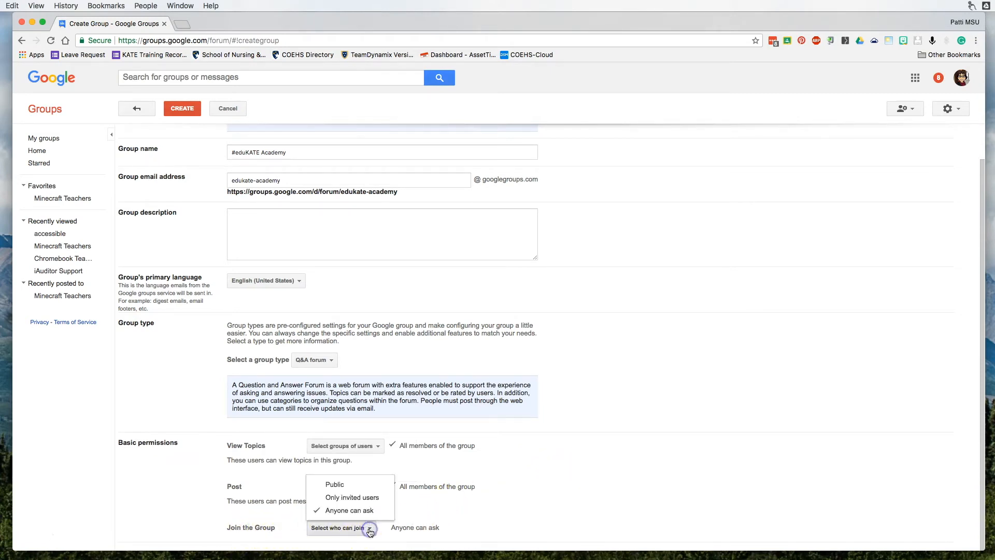
{"action": "left_click", "coordinate": [348, 497]}
{"action": "left_click", "coordinate": [485, 471]}
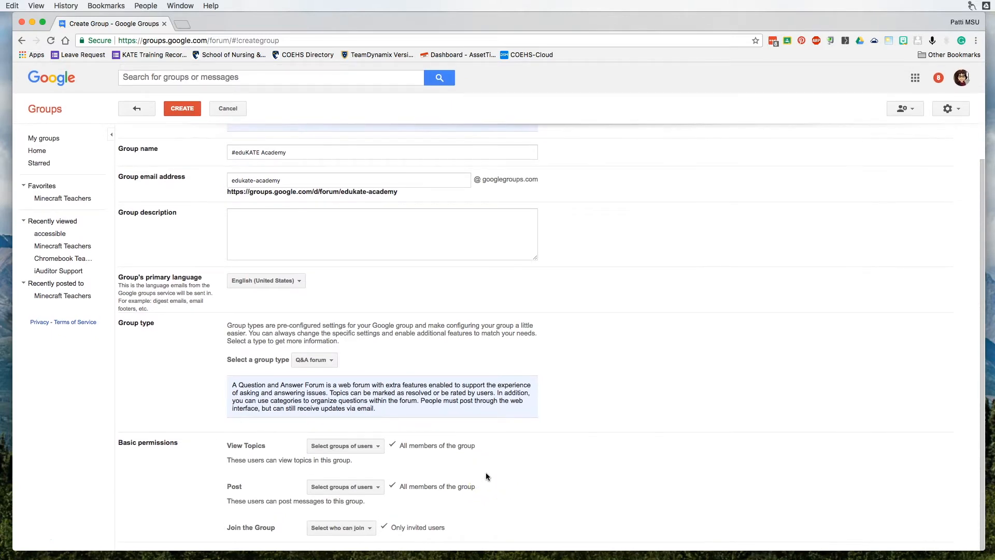
Create the #eduKATE Academy group, complete the reCAPTCHA check and dismiss the creation notice
{"action": "scroll", "coordinate": [391, 423], "scroll_direction": "up", "scroll_amount": 2}
{"action": "scroll", "coordinate": [392, 423], "scroll_direction": "down", "scroll_amount": 2}
{"action": "left_click", "coordinate": [189, 115]}
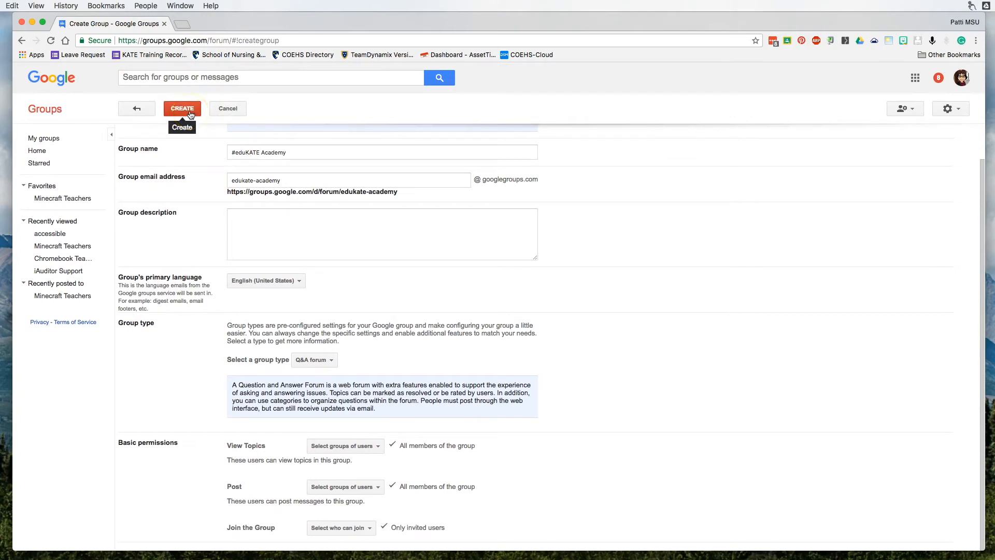
{"action": "left_click", "coordinate": [191, 115]}
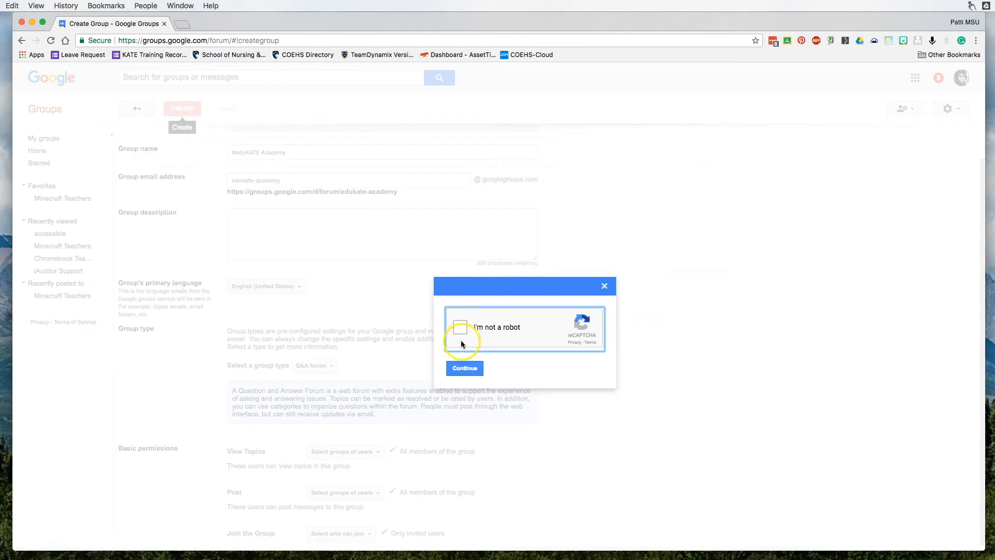
{"action": "left_click", "coordinate": [459, 327]}
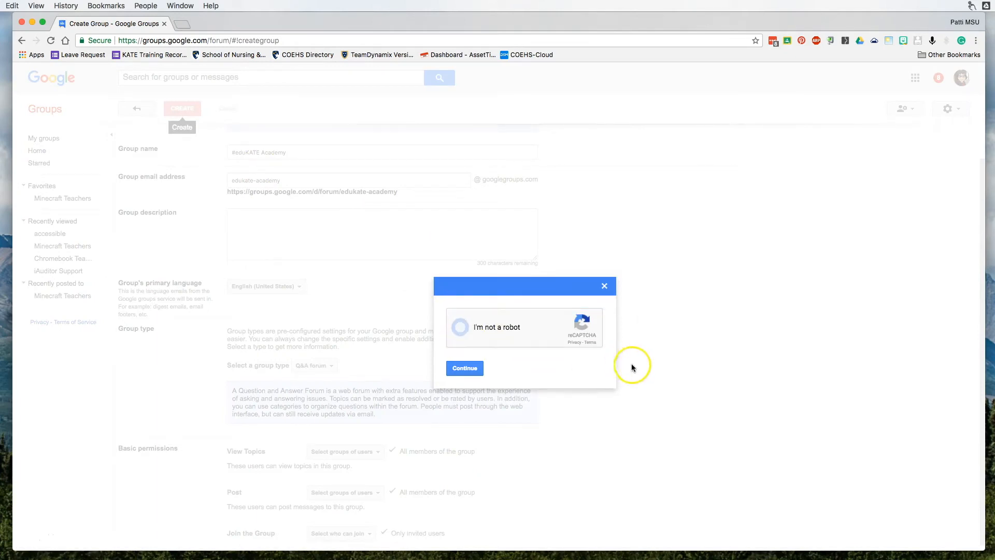
{"action": "left_click", "coordinate": [464, 368]}
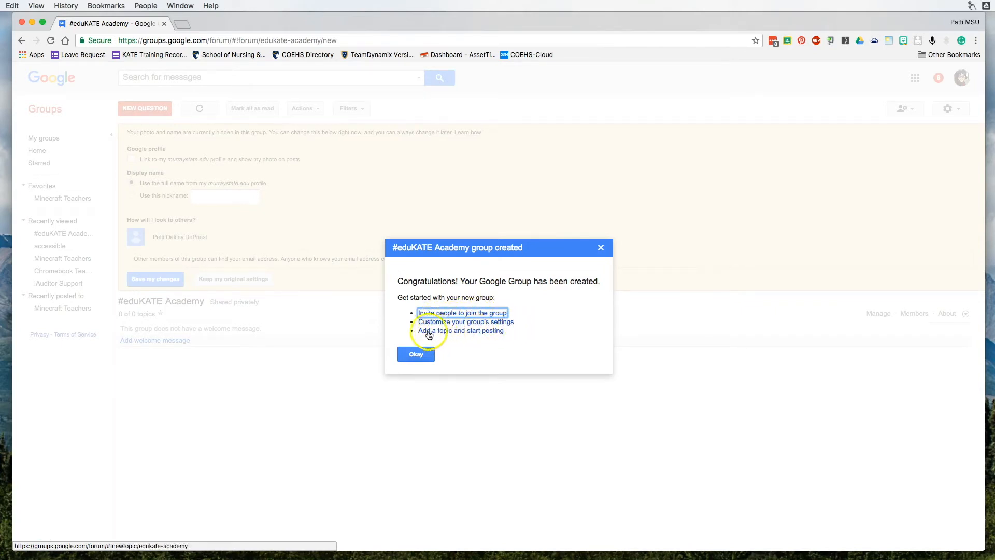
{"action": "left_click", "coordinate": [416, 356]}
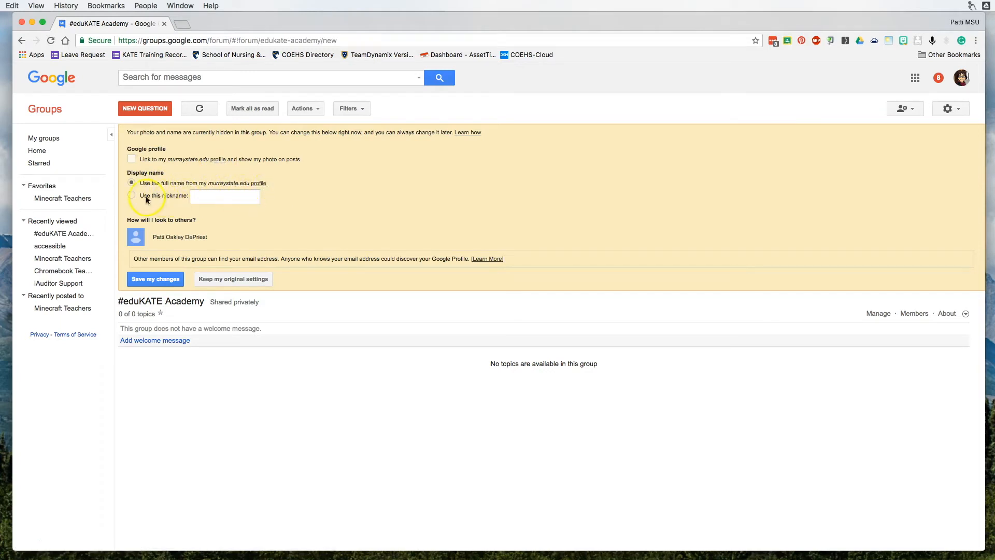
Switch the group display name to a nickname, enter the owner's first name and save the changes
{"action": "left_click", "coordinate": [131, 196]}
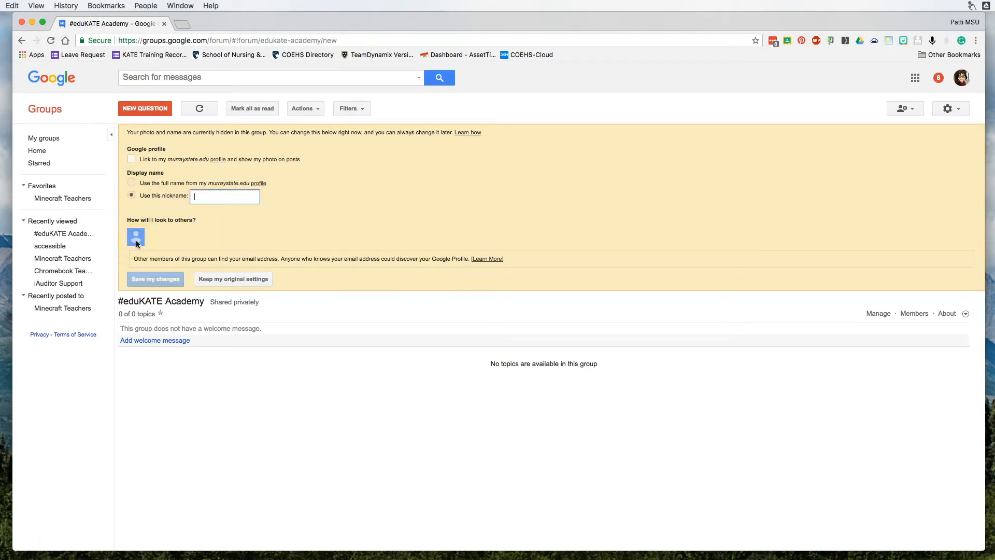
{"action": "left_click", "coordinate": [212, 196]}
{"action": "type", "text": "Patti"}
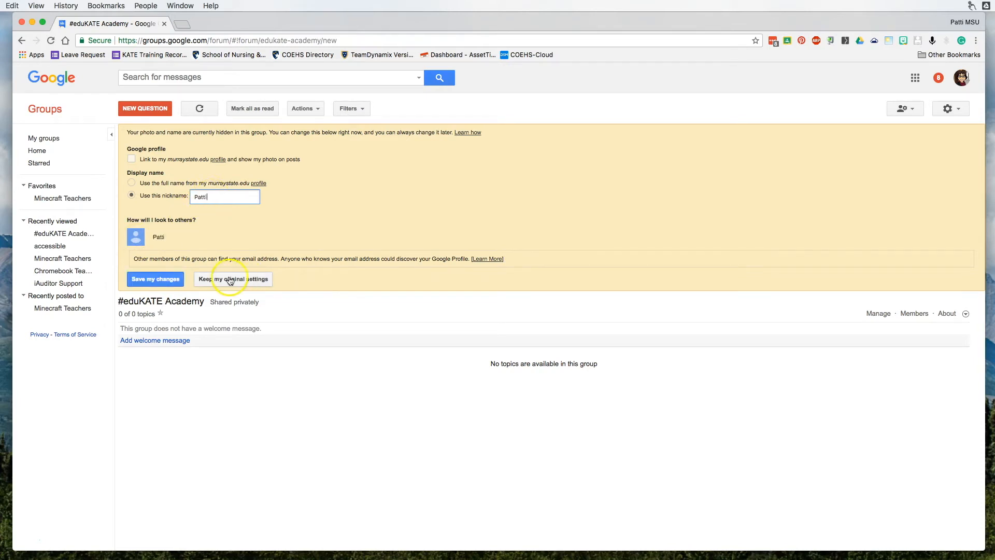
{"action": "left_click", "coordinate": [157, 281]}
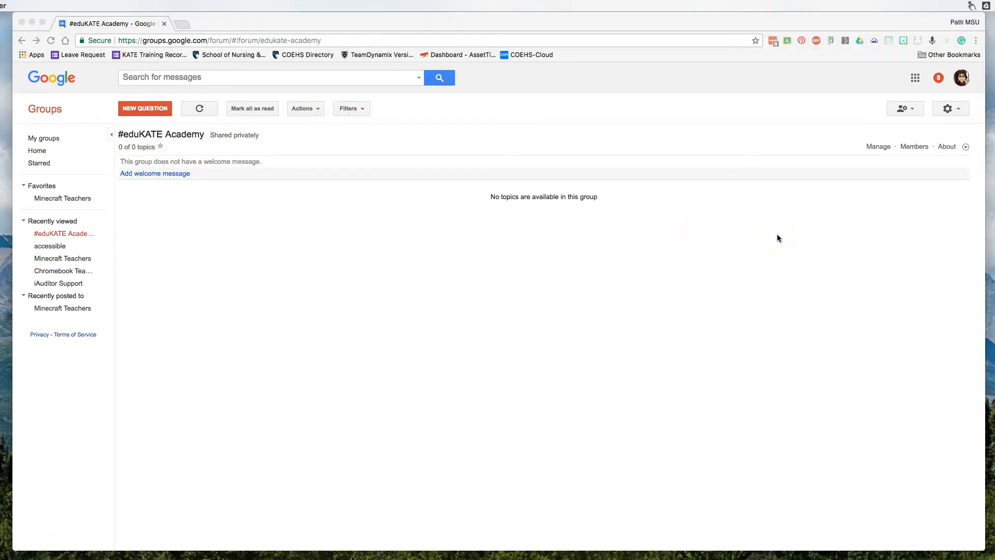
Open member management for #eduKATE Academy and examine the form for inviting members and writing an invitation message
{"action": "left_click", "coordinate": [873, 148]}
{"action": "left_click", "coordinate": [873, 148]}
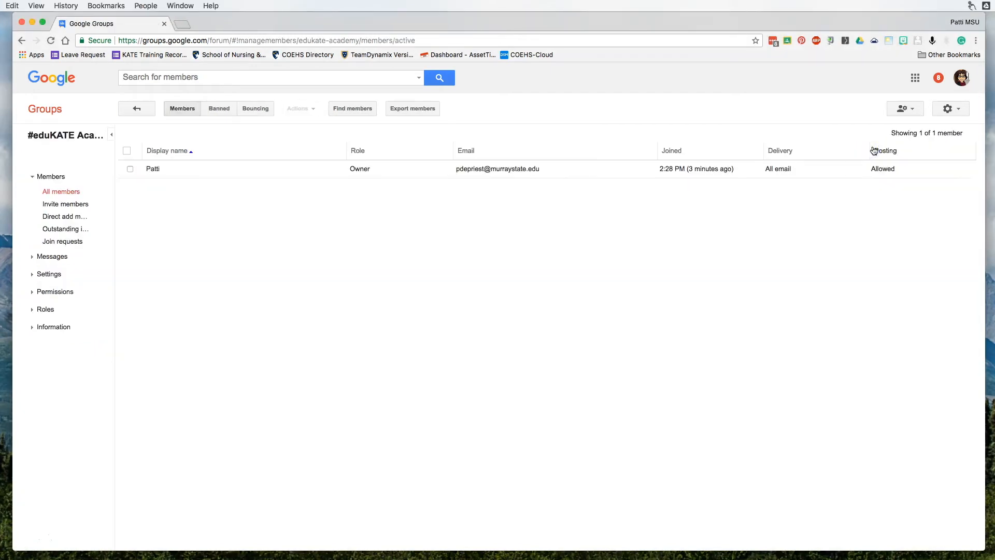
{"action": "left_click", "coordinate": [178, 111]}
{"action": "left_click", "coordinate": [62, 207]}
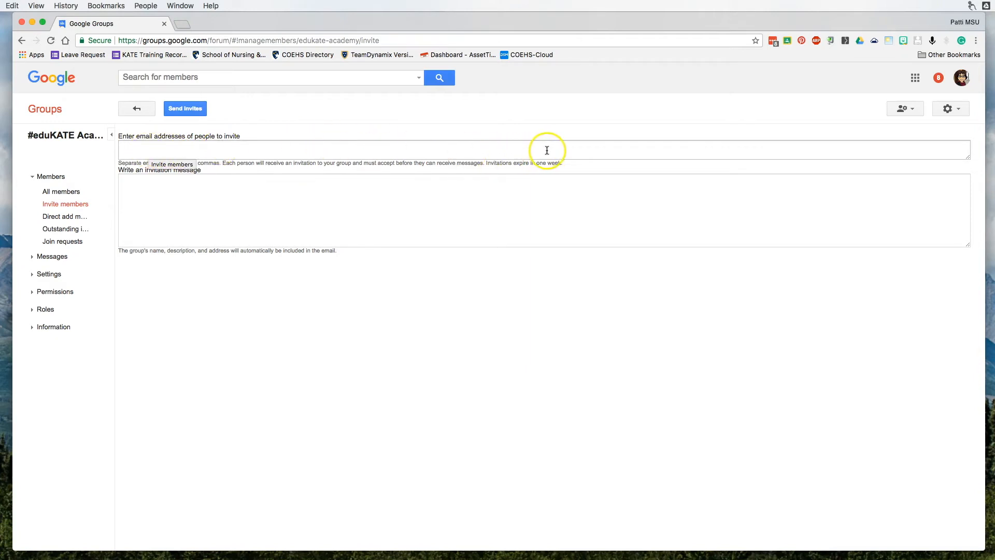
{"action": "left_click", "coordinate": [151, 194]}
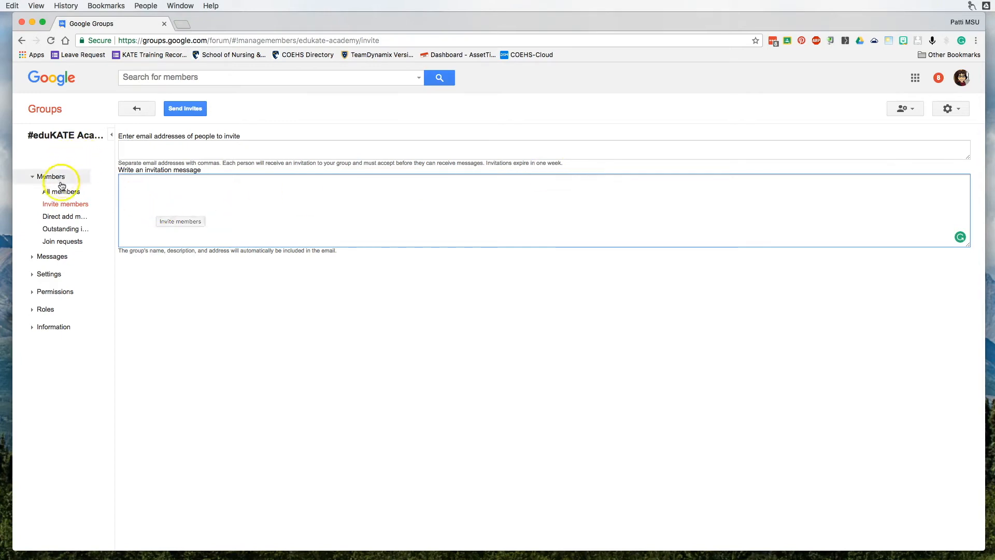
Examine the group's pages for directly adding members, outstanding invitations and join requests
{"action": "left_click", "coordinate": [59, 220]}
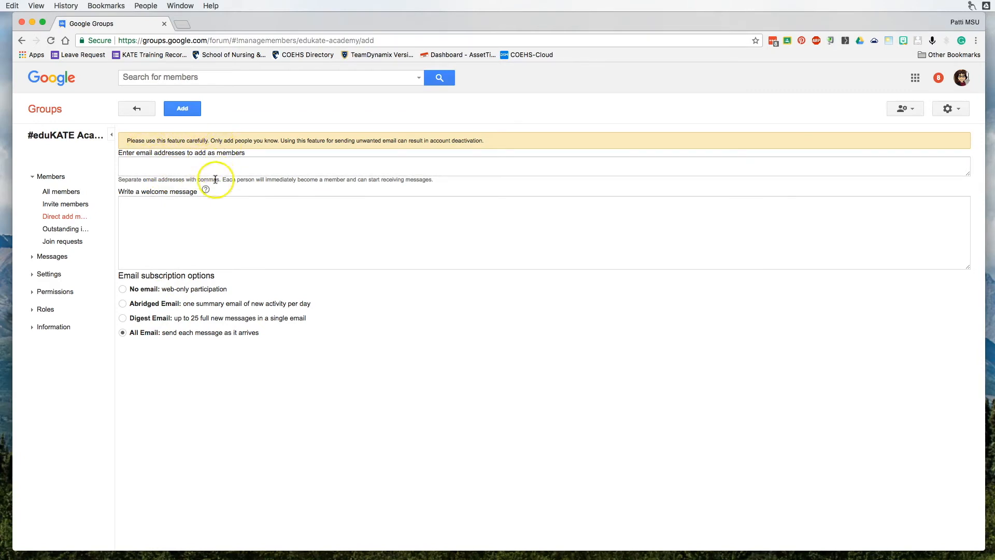
{"action": "left_click", "coordinate": [58, 230]}
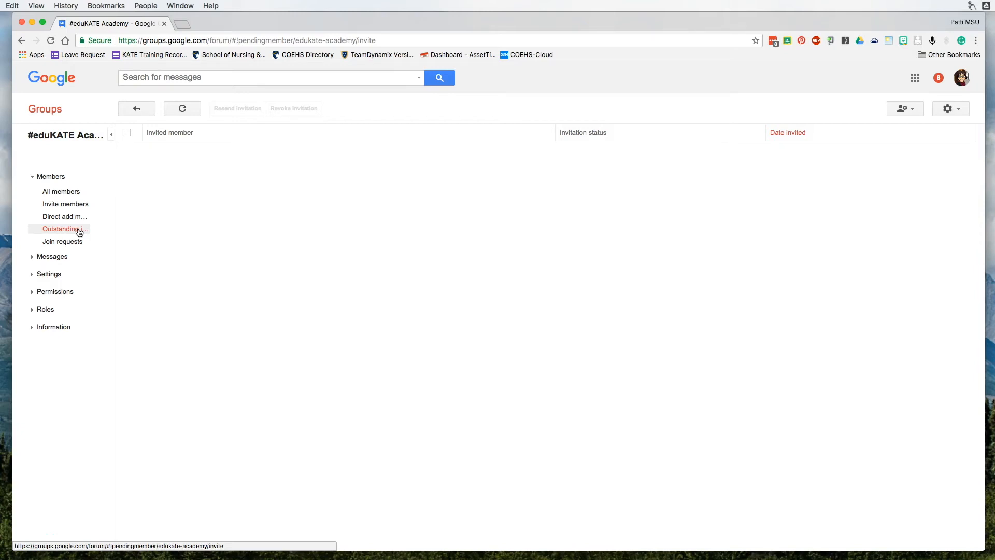
{"action": "left_click", "coordinate": [73, 242]}
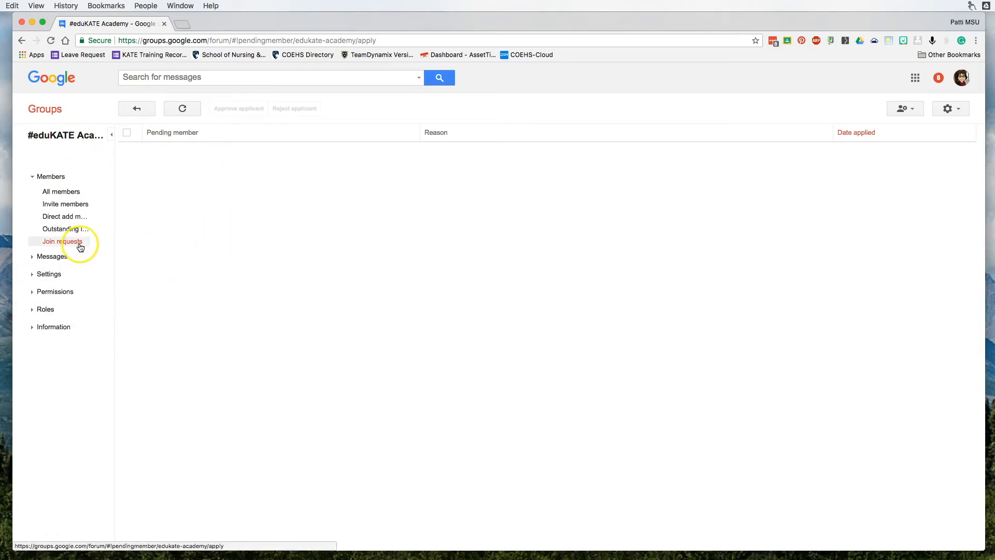
Expand the group's Messages, Settings, Permissions, Roles and Information sections to examine their pages, then leave group management
{"action": "left_click", "coordinate": [57, 257]}
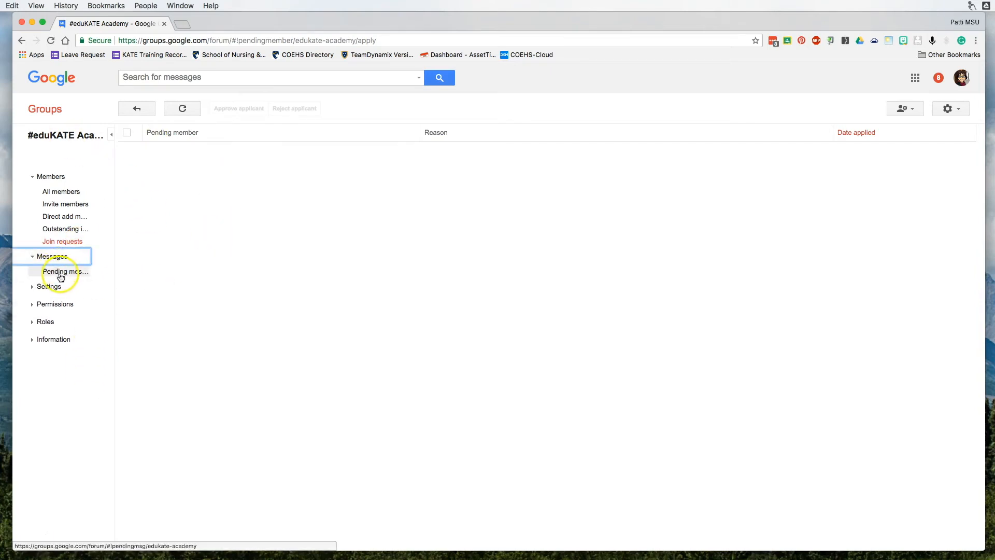
{"action": "left_click", "coordinate": [48, 289]}
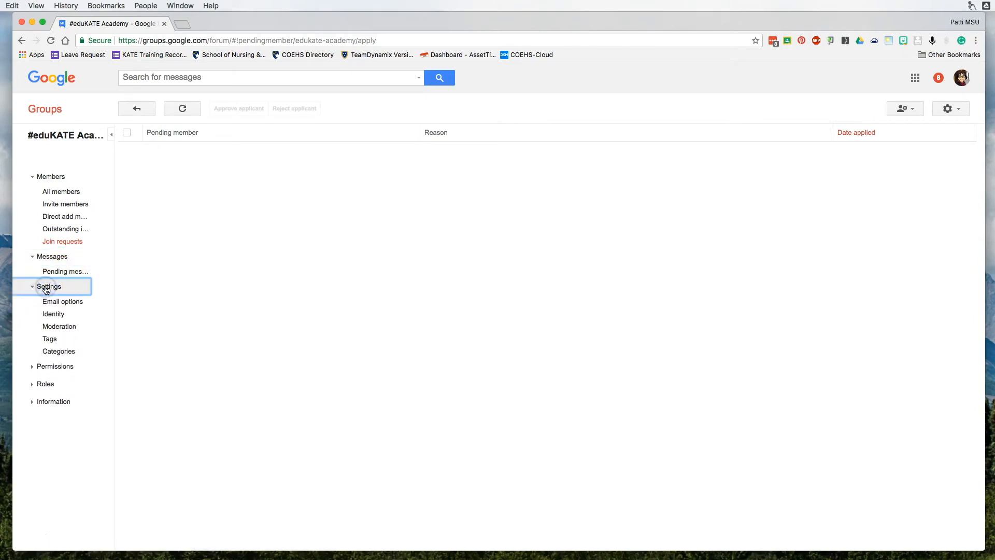
{"action": "left_click", "coordinate": [58, 368]}
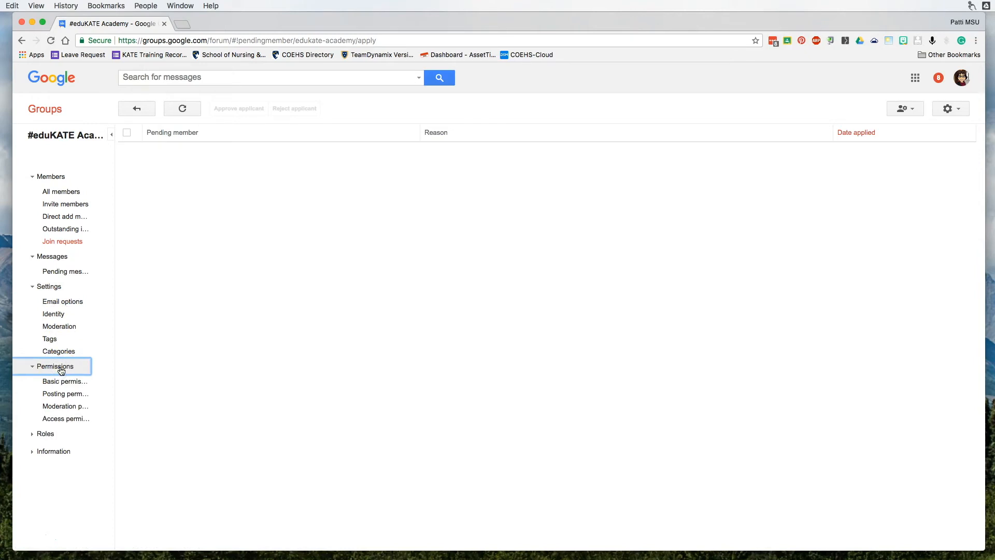
{"action": "left_click", "coordinate": [46, 433]}
{"action": "left_click", "coordinate": [52, 464]}
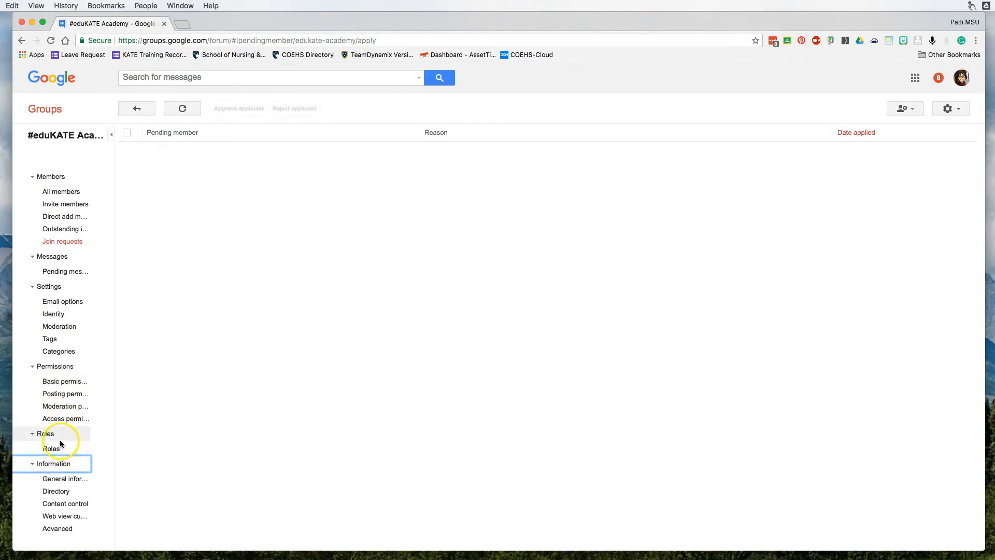
{"action": "left_click", "coordinate": [140, 110]}
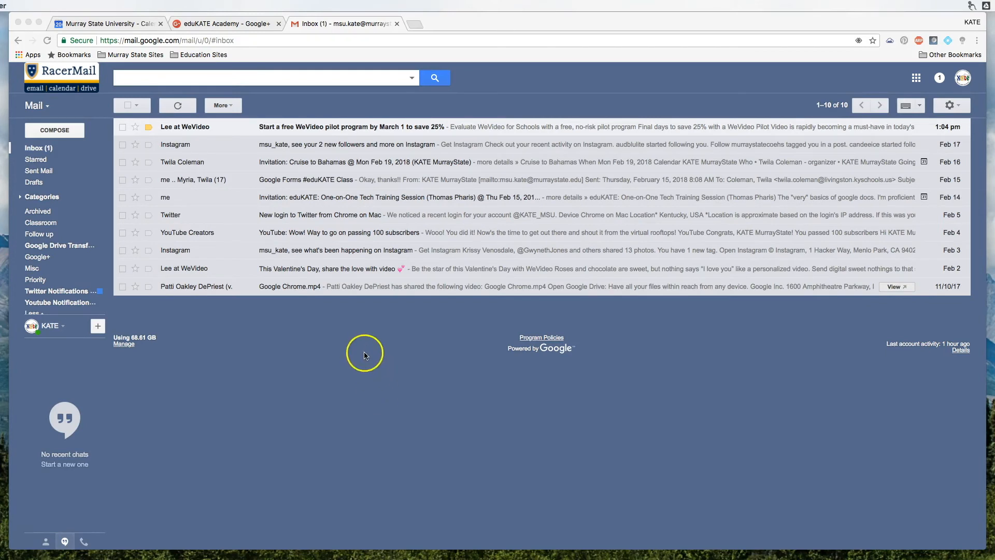
Switch to the Gmail inbox and open the Tasks window
{"action": "left_click", "coordinate": [46, 110]}
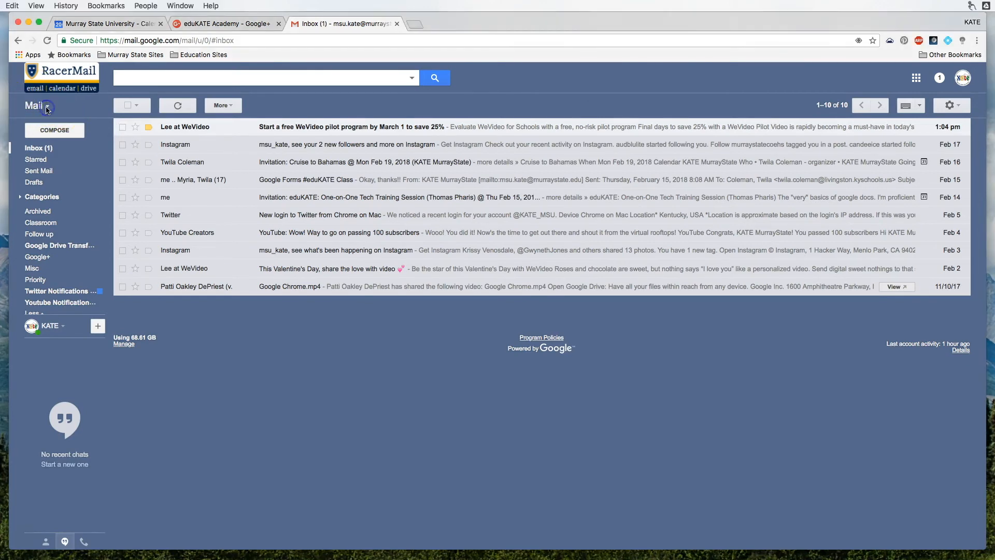
{"action": "left_click", "coordinate": [45, 107]}
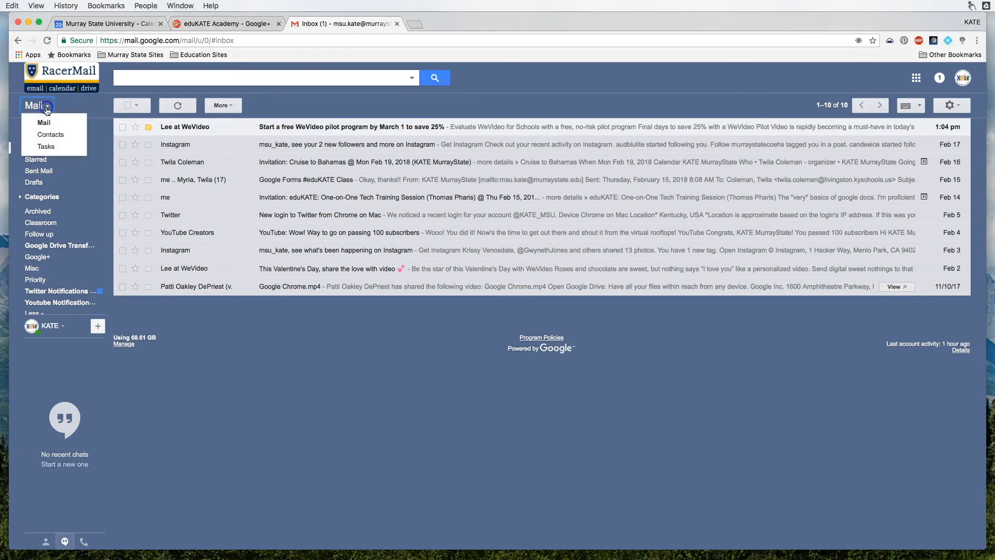
{"action": "left_click", "coordinate": [46, 147]}
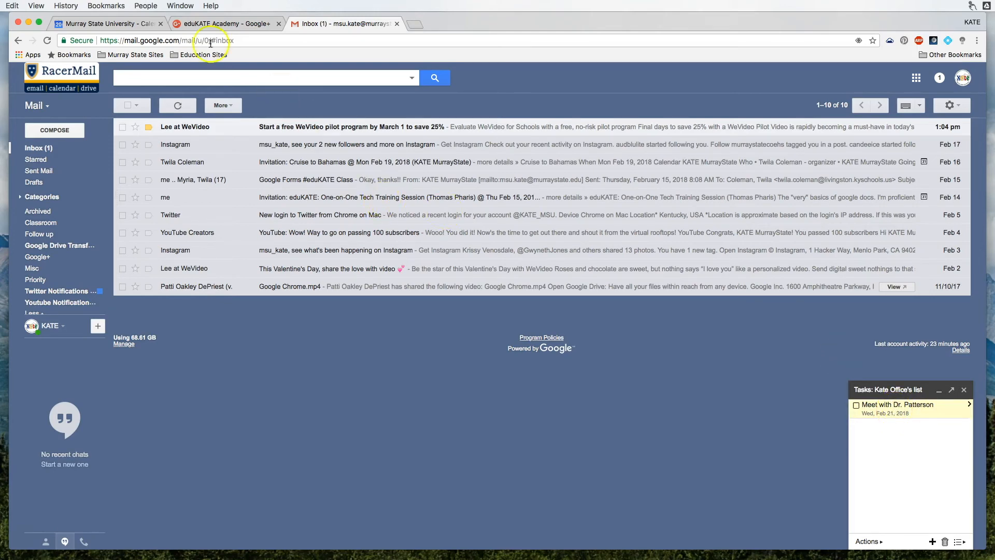
Switch to Google Calendar, mark the "Record video" task as complete and delete it from the #eduKATE Academy list
{"action": "left_click", "coordinate": [101, 23]}
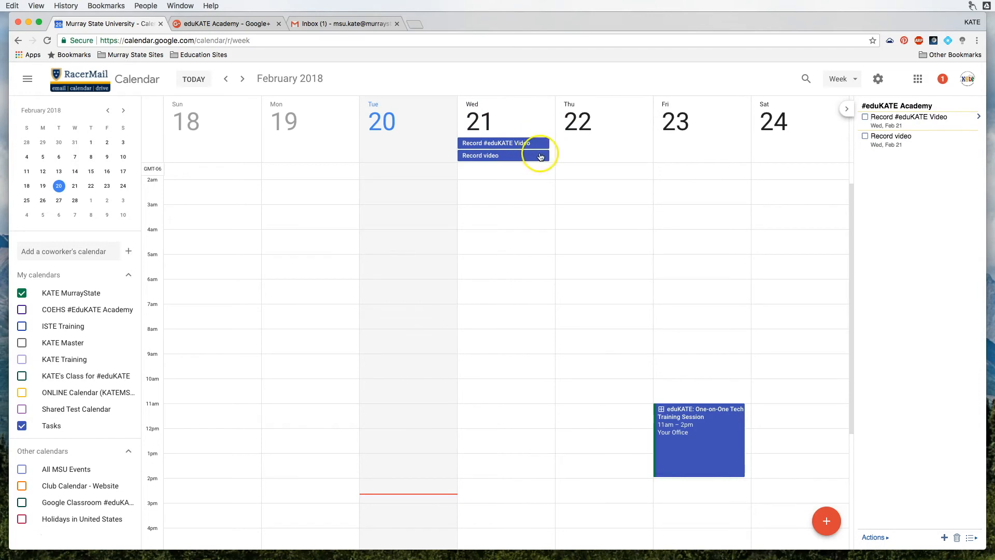
{"action": "left_click", "coordinate": [865, 137]}
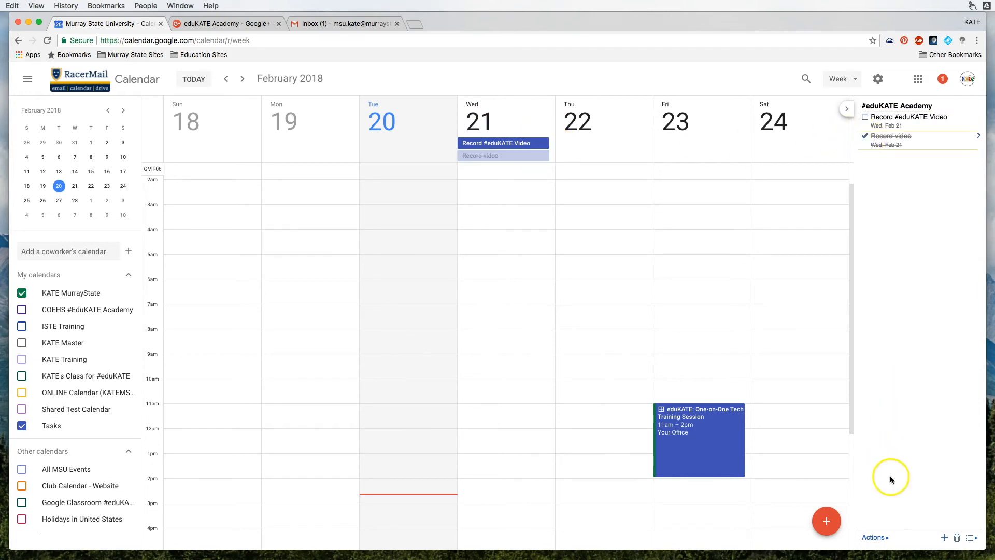
{"action": "left_click", "coordinate": [957, 540]}
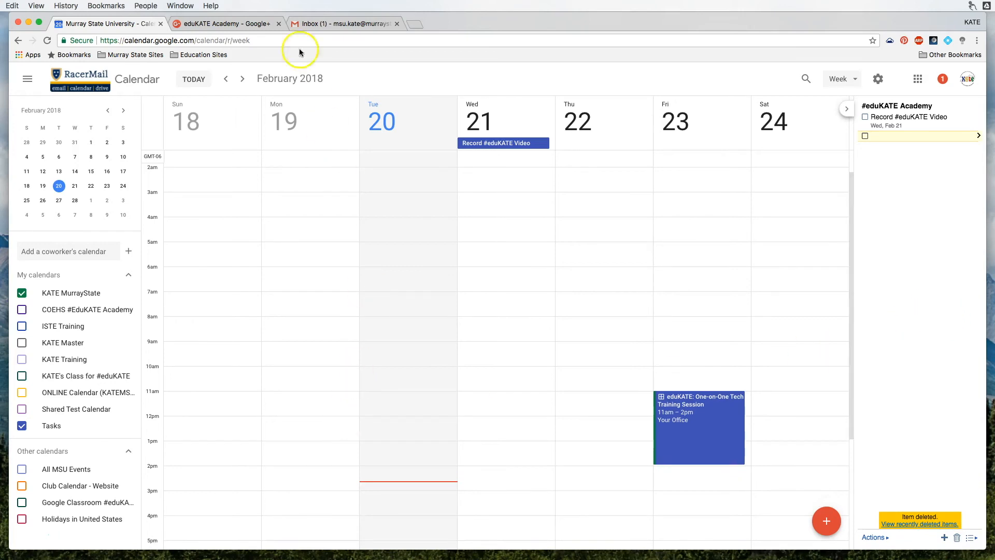
Switch back to Gmail and show the #eduKATE Academy list in the Tasks window
{"action": "left_click", "coordinate": [351, 27]}
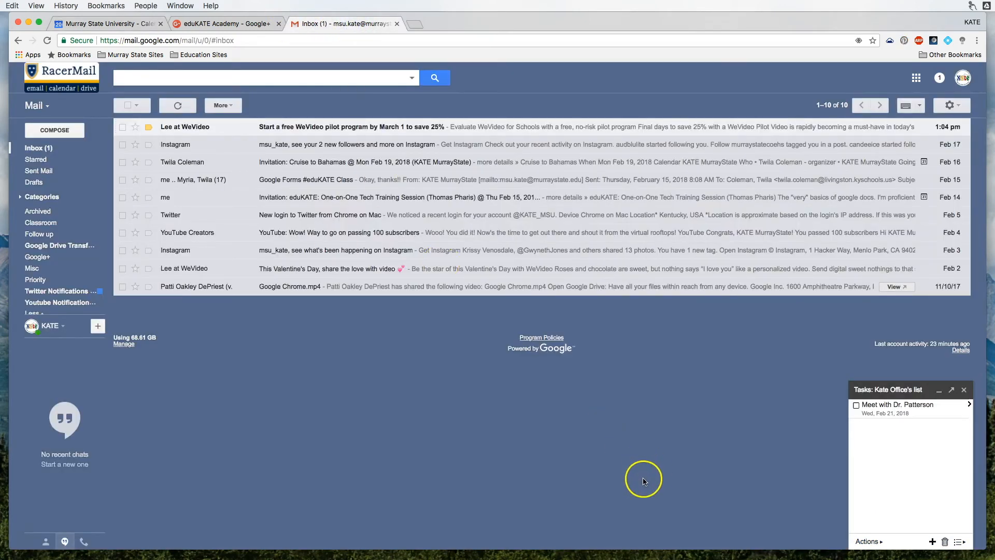
{"action": "left_click", "coordinate": [960, 543]}
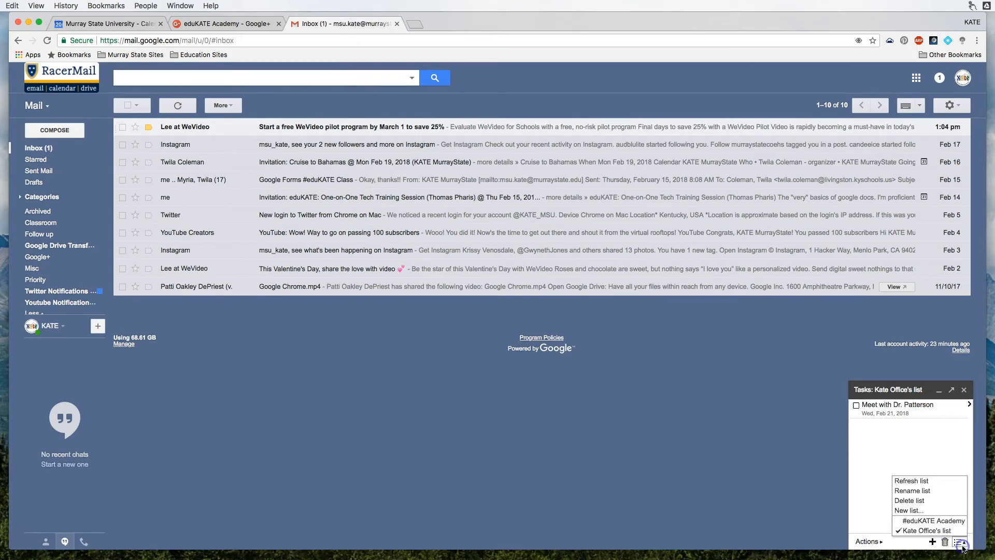
{"action": "left_click", "coordinate": [936, 521]}
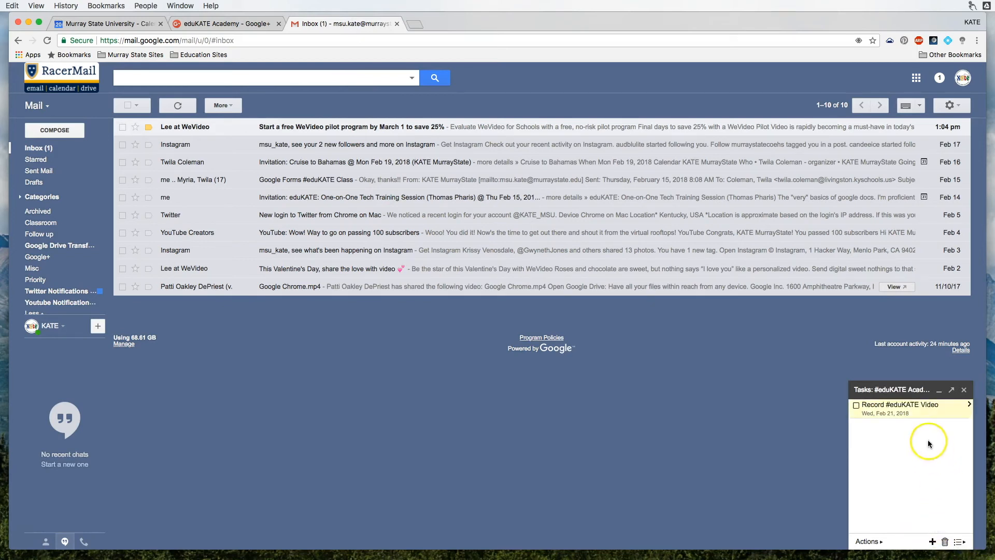
{"action": "left_click", "coordinate": [874, 409]}
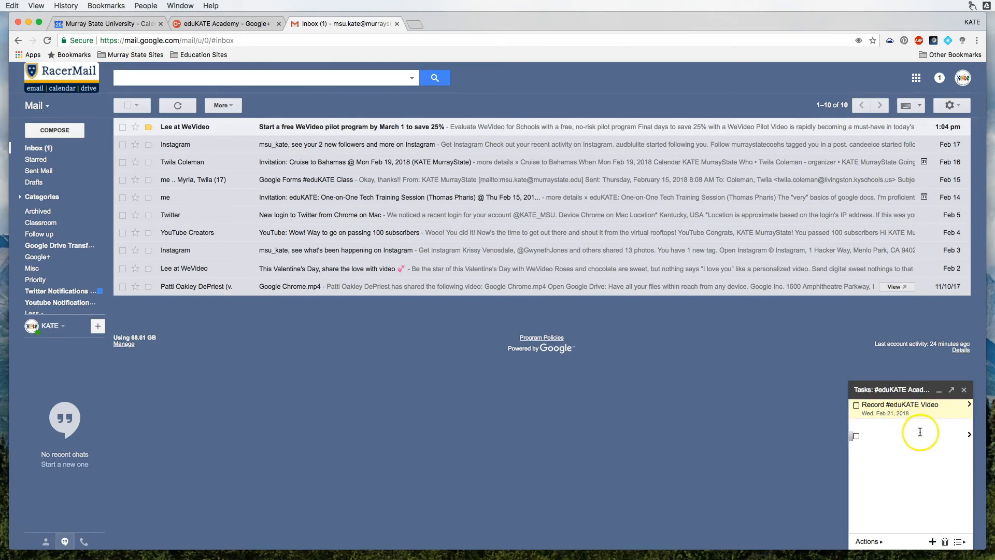
Return to the office's task list and add a task named "grade student assignments"
{"action": "left_click", "coordinate": [957, 542]}
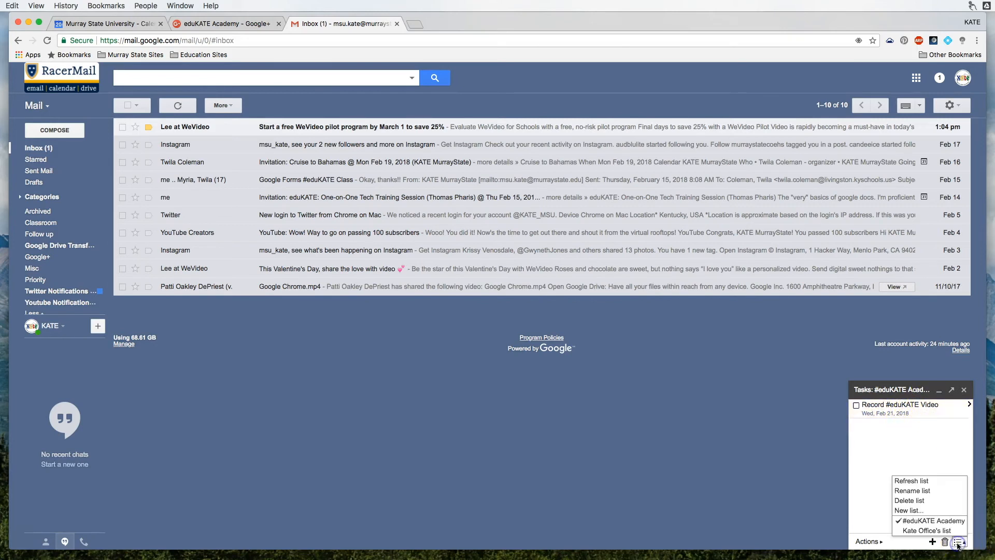
{"action": "left_click", "coordinate": [932, 531]}
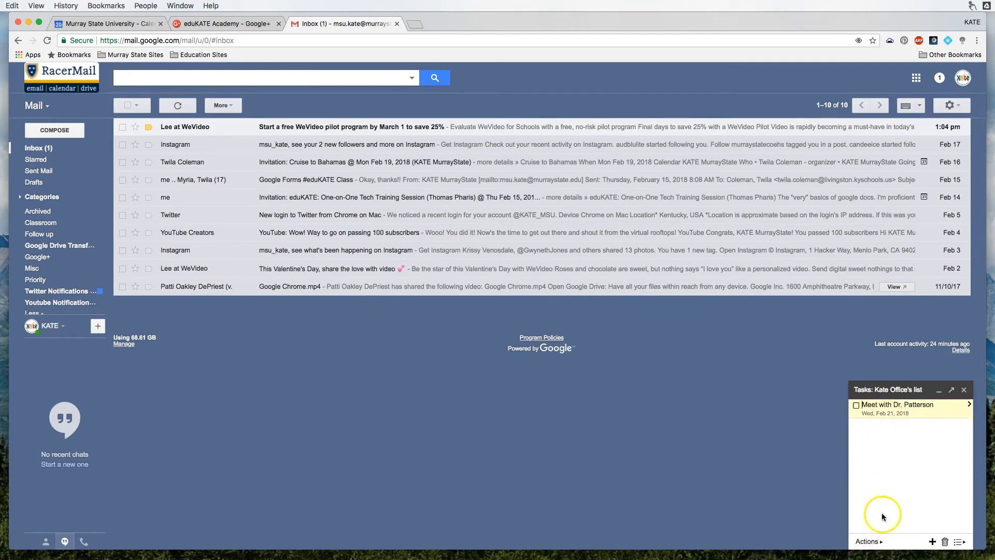
{"action": "left_click", "coordinate": [933, 542]}
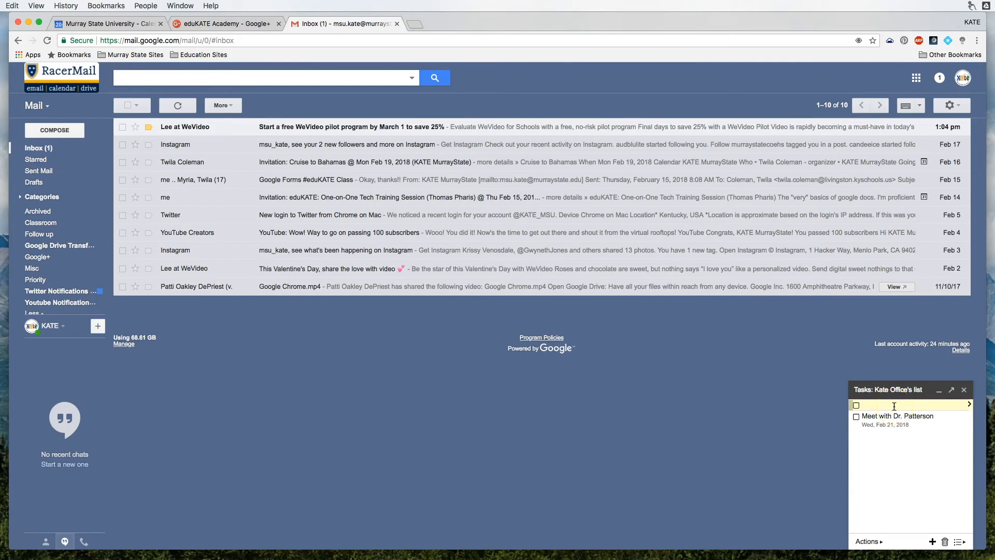
{"action": "type", "text": "grade student assignments"}
Set the "grade student assignments" task's due date to February 21, 2018 and move it to the #eduKATE Academy list
{"action": "left_click", "coordinate": [967, 404]}
{"action": "left_click", "coordinate": [969, 406]}
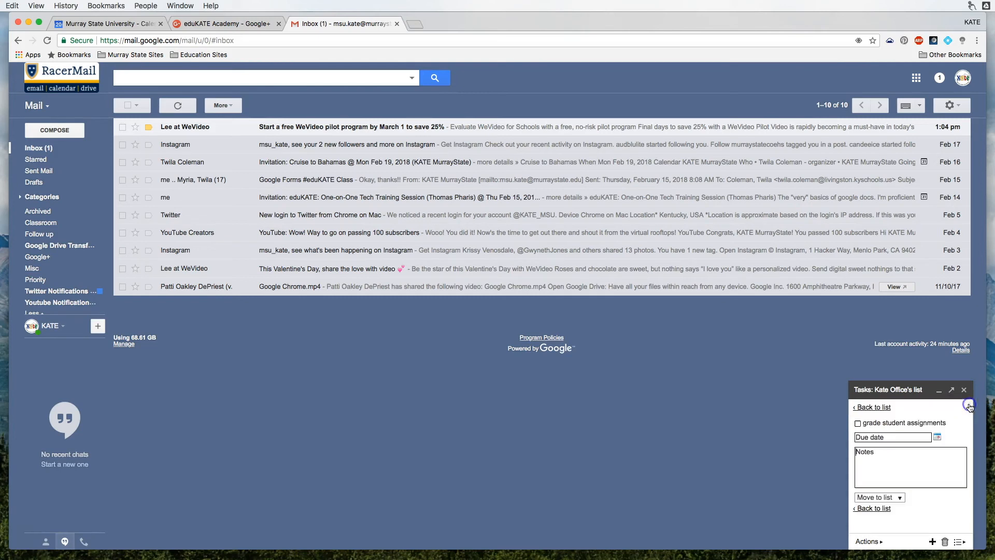
{"action": "left_click", "coordinate": [938, 437]}
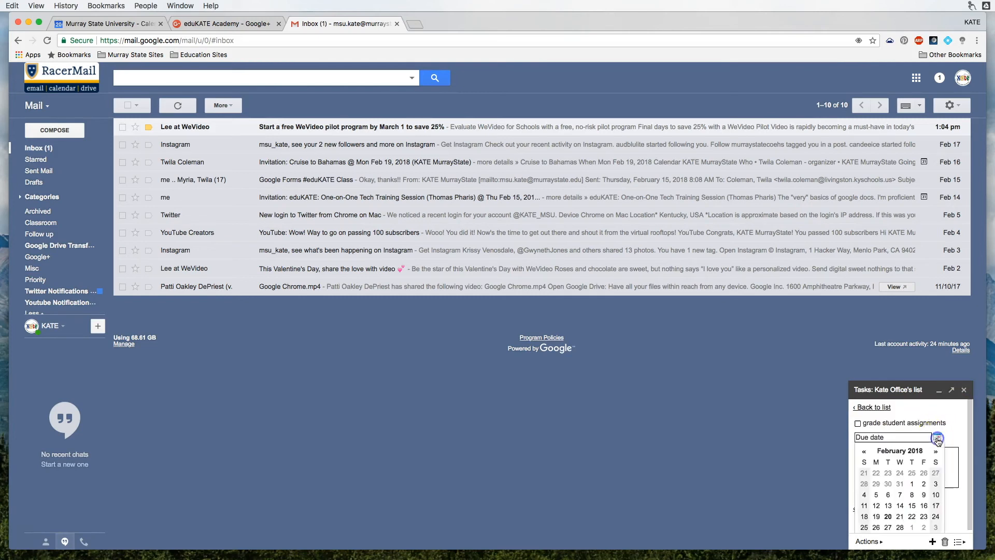
{"action": "left_click", "coordinate": [900, 517]}
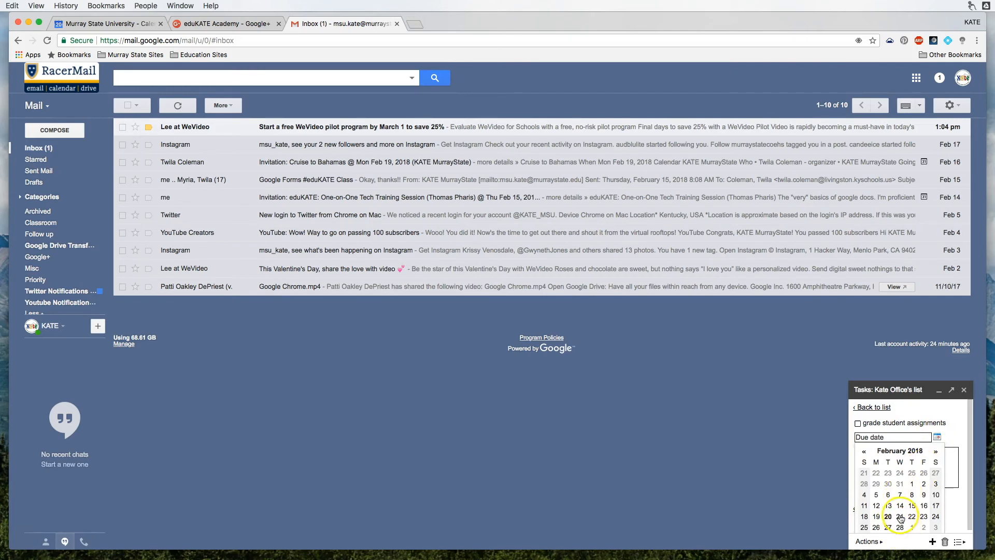
{"action": "left_click", "coordinate": [874, 454]}
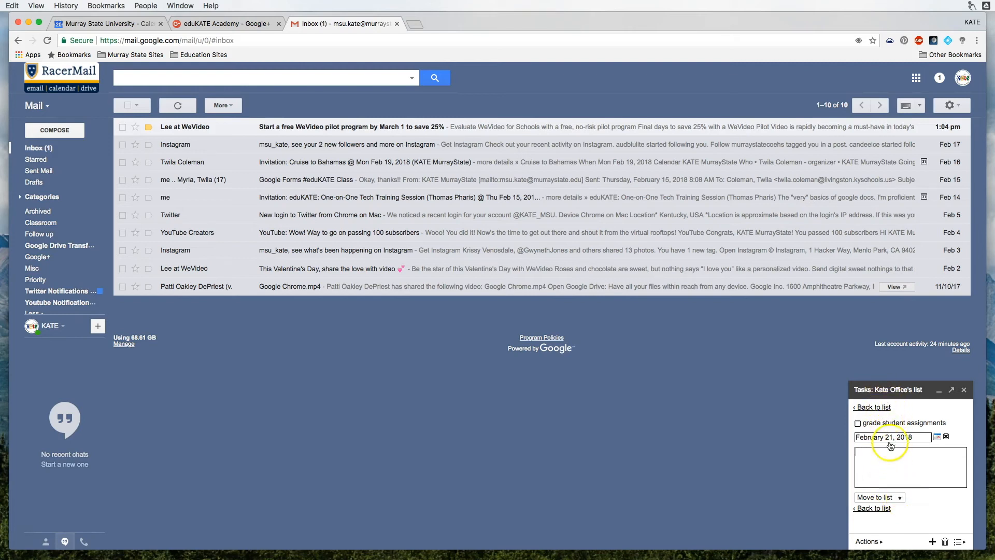
{"action": "left_click", "coordinate": [885, 498]}
{"action": "left_click", "coordinate": [888, 473]}
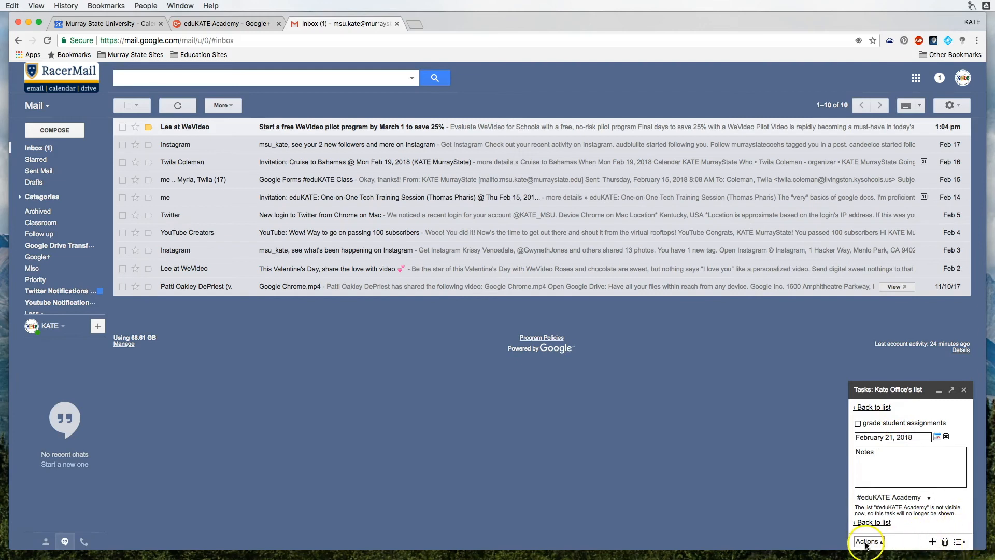
Leave the task's details and display the #eduKATE Academy list to check its tasks
{"action": "left_click", "coordinate": [957, 525]}
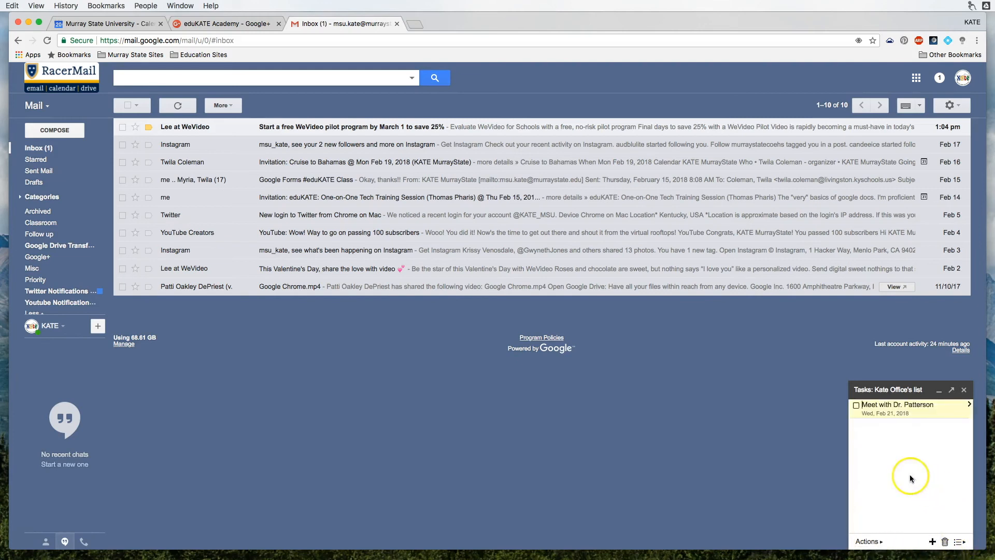
{"action": "left_click", "coordinate": [958, 541]}
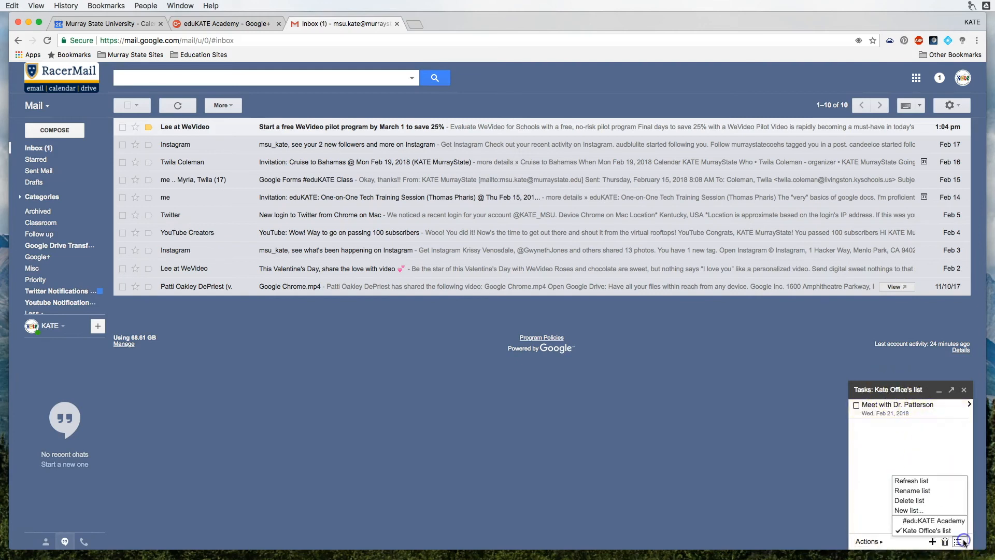
{"action": "left_click", "coordinate": [954, 523]}
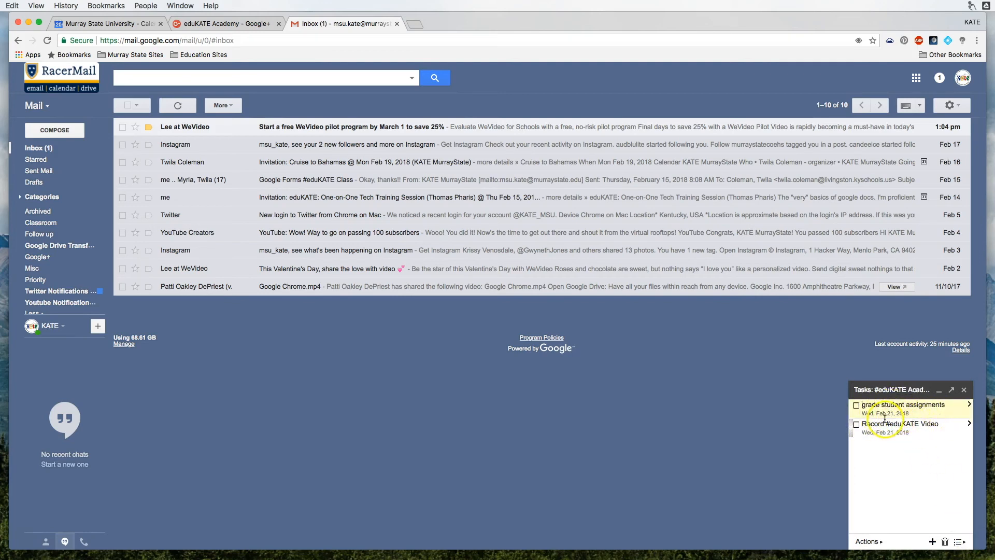
Switch to Google Calendar and refresh the #eduKATE Academy task list
{"action": "left_click", "coordinate": [98, 23]}
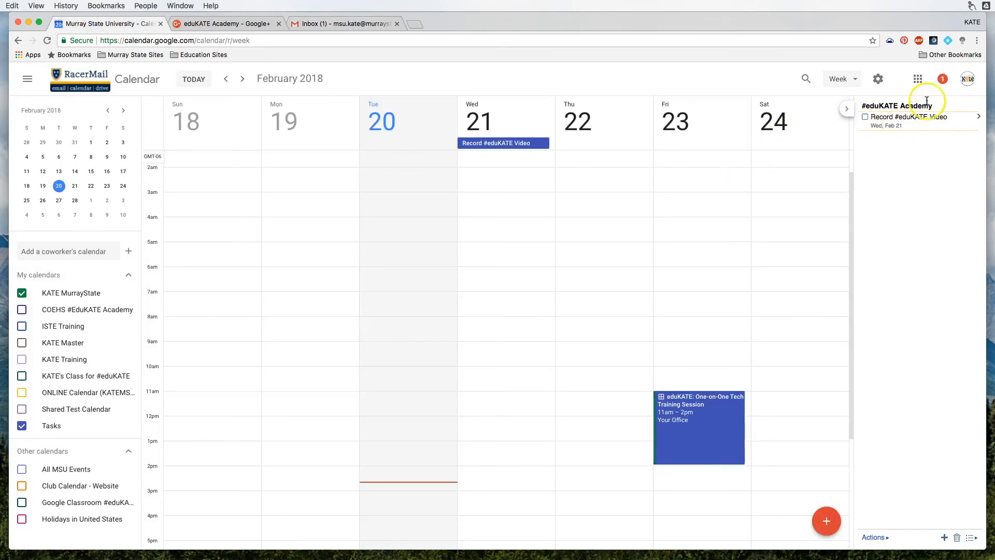
{"action": "left_click", "coordinate": [902, 119]}
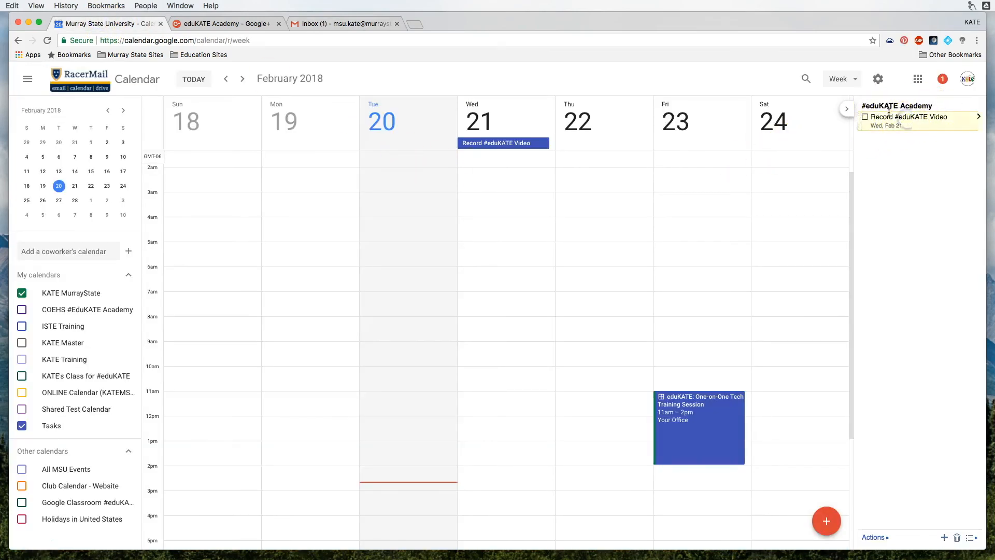
{"action": "mouse_move", "coordinate": [884, 558]}
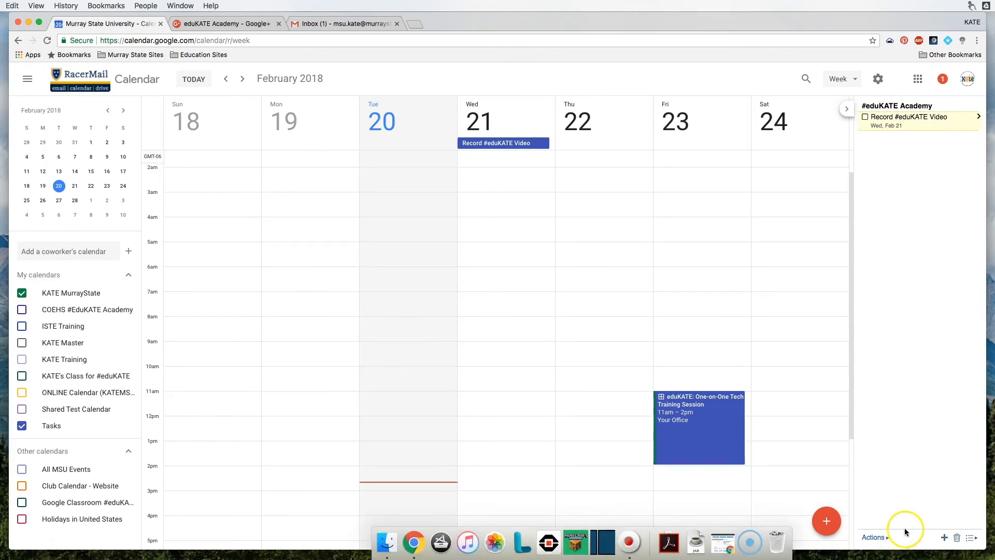
{"action": "left_click", "coordinate": [972, 538]}
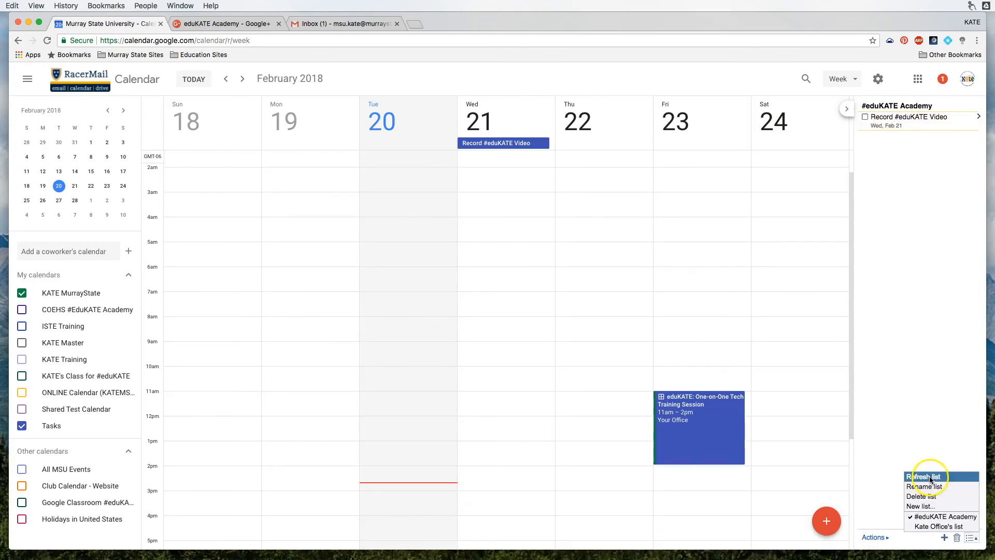
{"action": "left_click", "coordinate": [929, 475]}
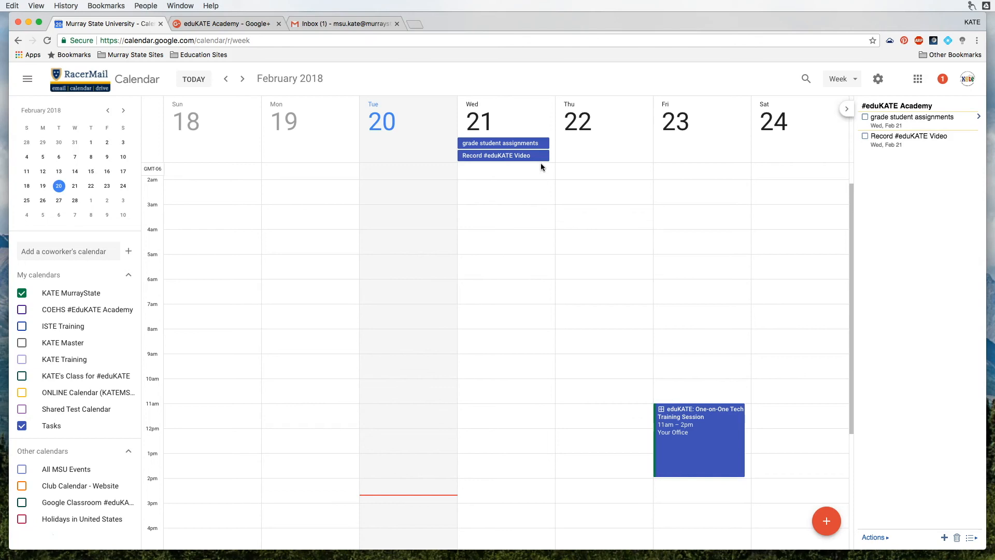
Return to Gmail, search Hangouts contacts for "pd" and open a chat with the matching colleague
{"action": "left_click", "coordinate": [329, 25]}
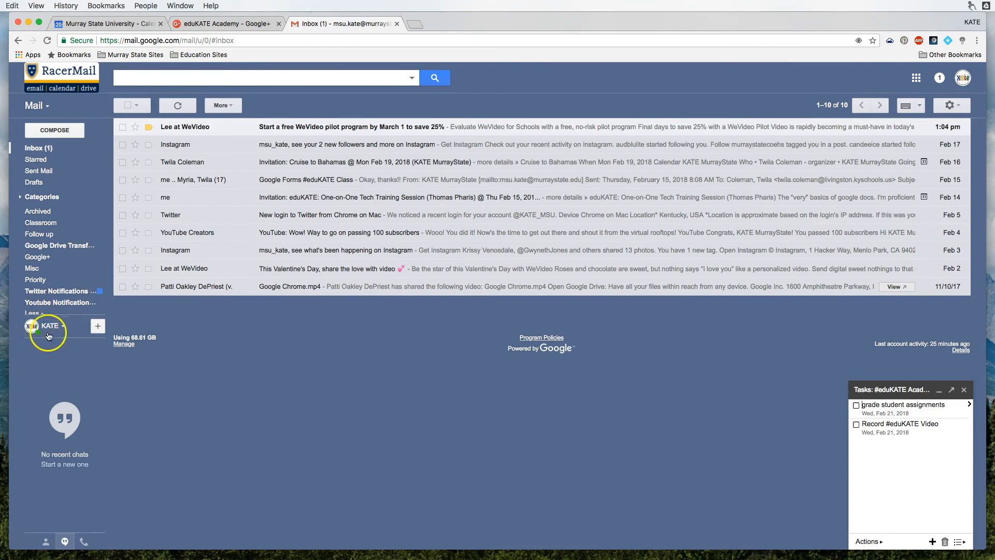
{"action": "left_click", "coordinate": [98, 326]}
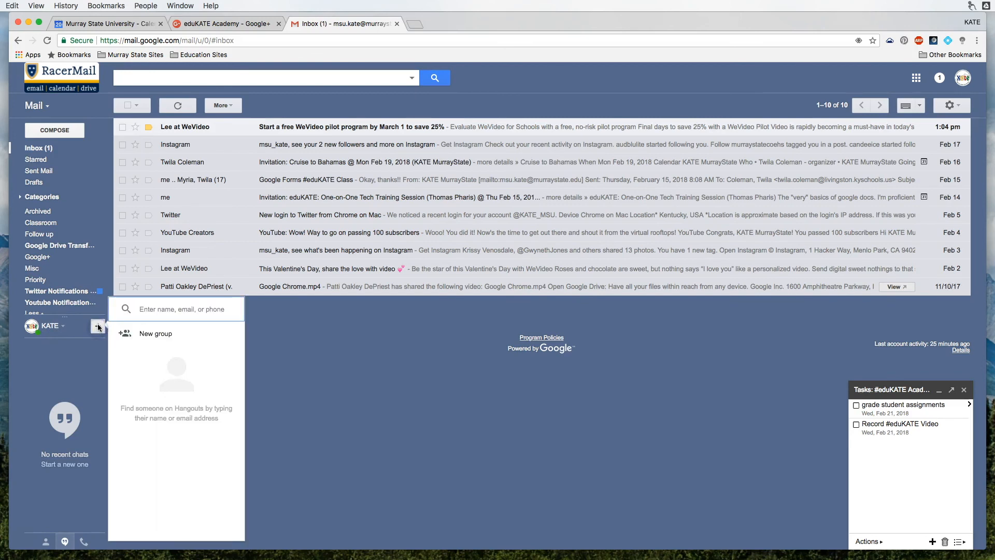
{"action": "type", "text": "pd"}
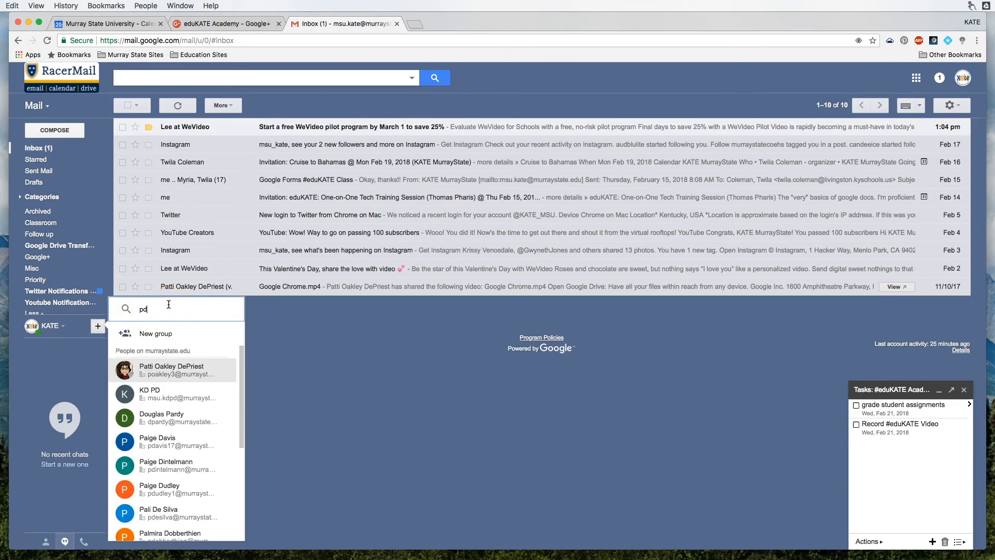
{"action": "left_click", "coordinate": [169, 368]}
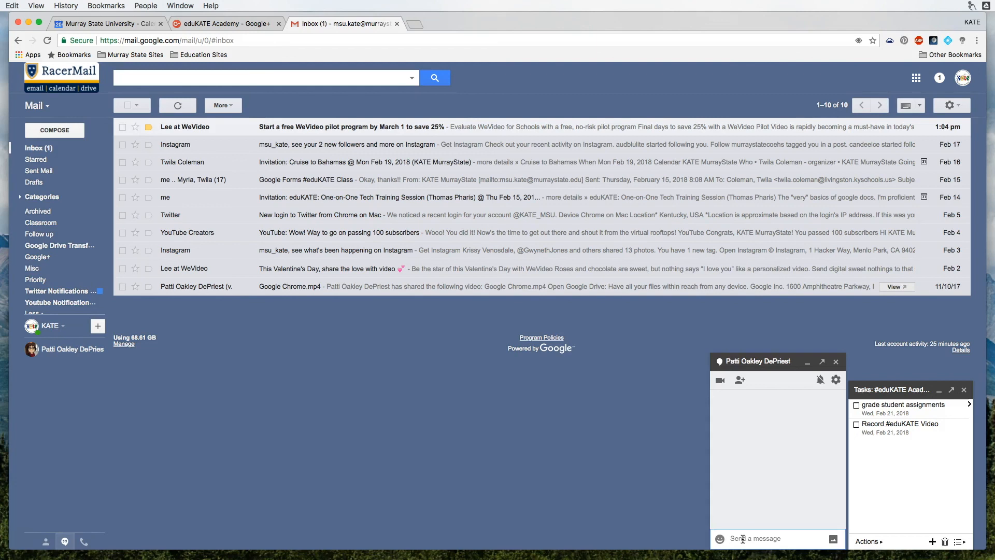
Examine the chat's message field, group Hangout control and conversation options, then close the chat window
{"action": "left_click", "coordinate": [742, 539]}
{"action": "left_click", "coordinate": [742, 382]}
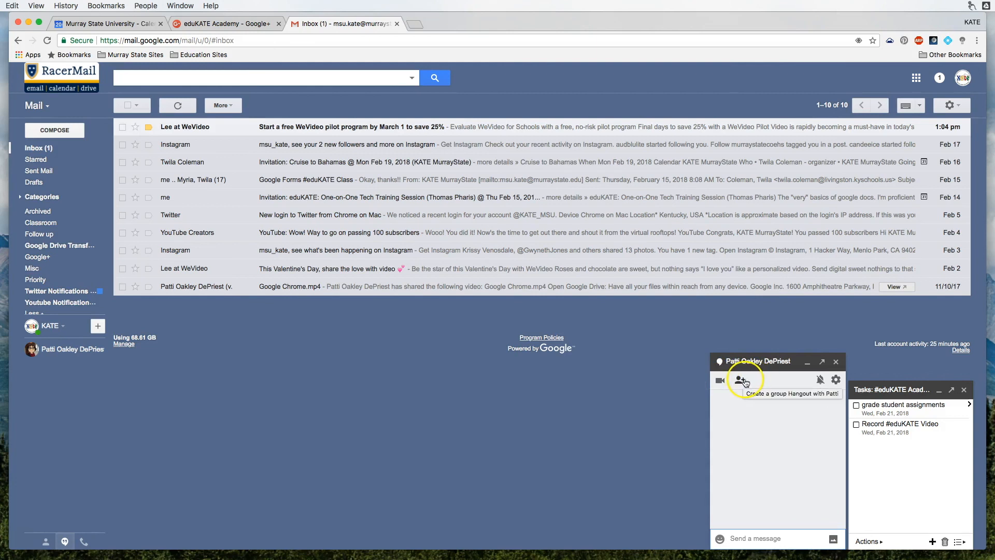
{"action": "left_click", "coordinate": [836, 381]}
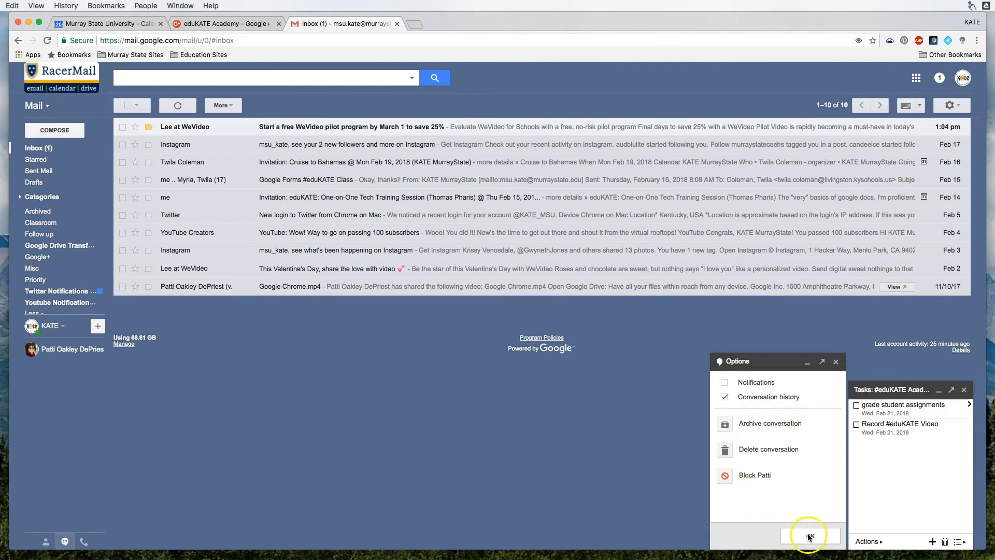
{"action": "left_click", "coordinate": [836, 361]}
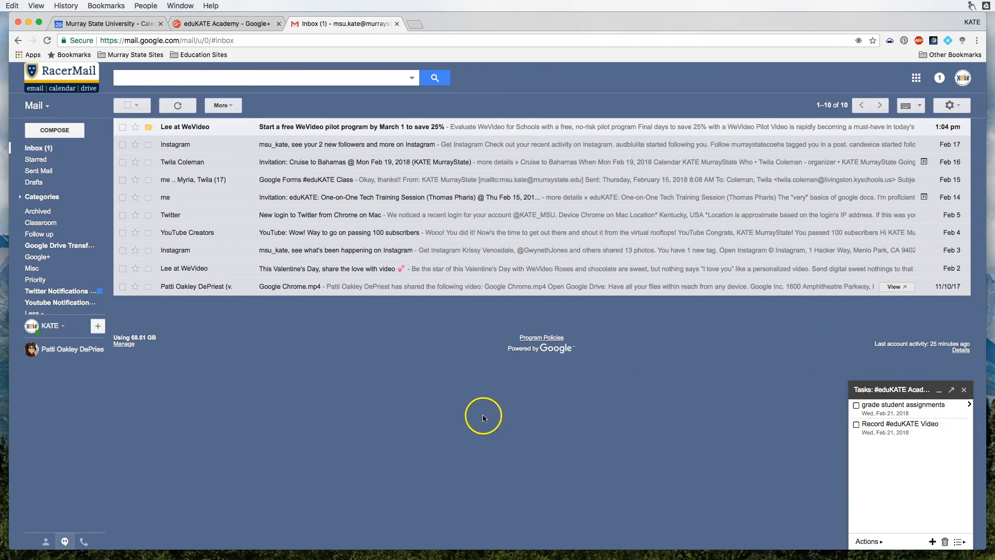